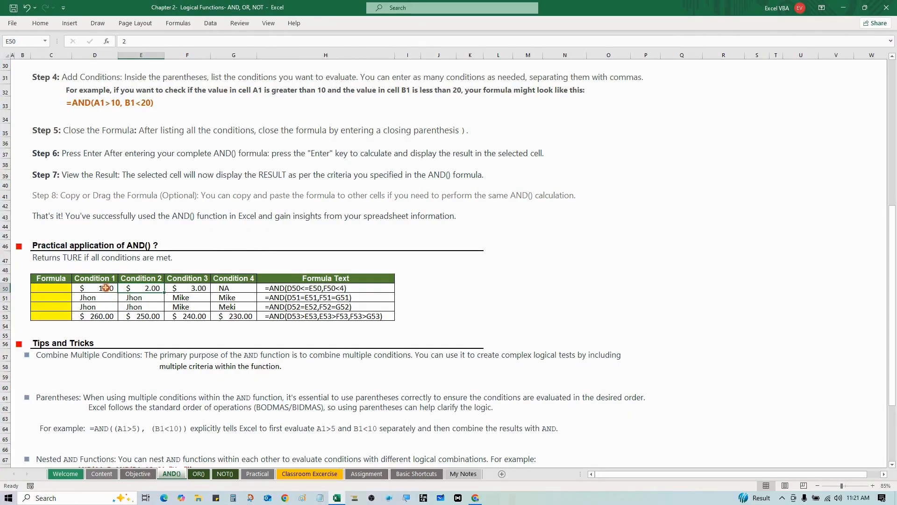
Examine the practical AND() table's condition columns and empty Formula cells, checking the three numeric conditions in row 50
{"action": "left_click", "coordinate": [103, 282]}
{"action": "left_click_drag", "start_coordinate": [104, 284], "coordinate": [233, 319]}
{"action": "left_click_drag", "start_coordinate": [66, 287], "coordinate": [65, 314]}
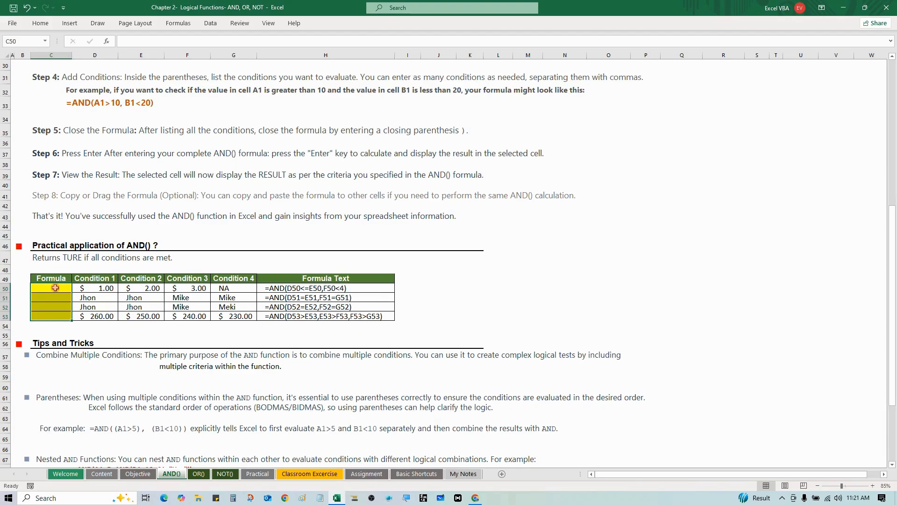
{"action": "left_click", "coordinate": [55, 287]}
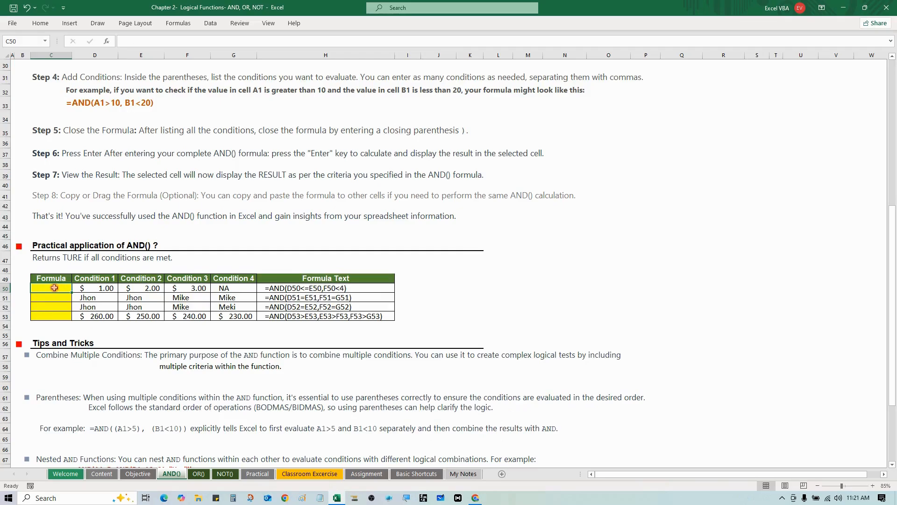
{"action": "left_click", "coordinate": [85, 287]}
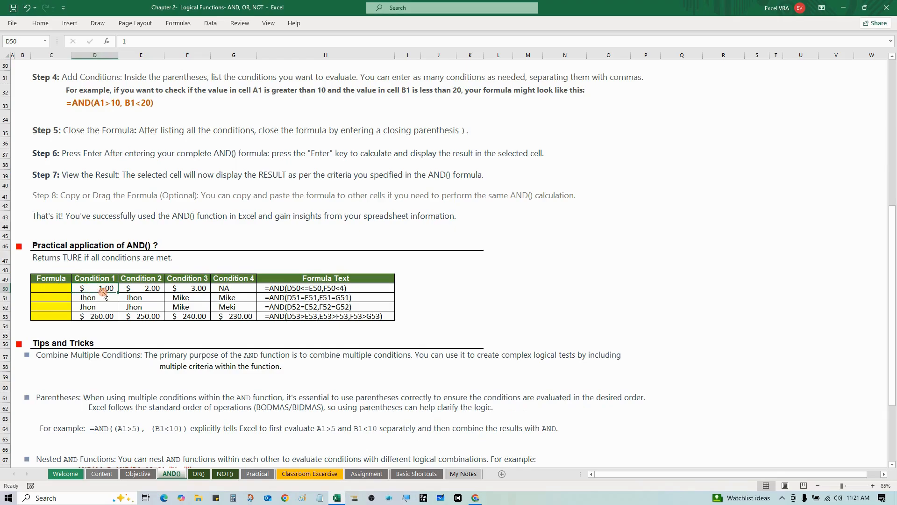
{"action": "left_click", "coordinate": [139, 287]}
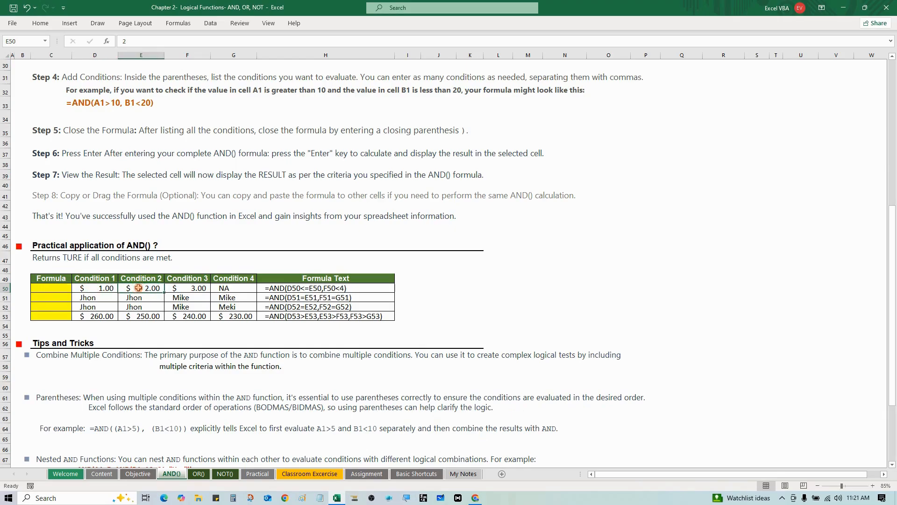
{"action": "left_click", "coordinate": [191, 287]}
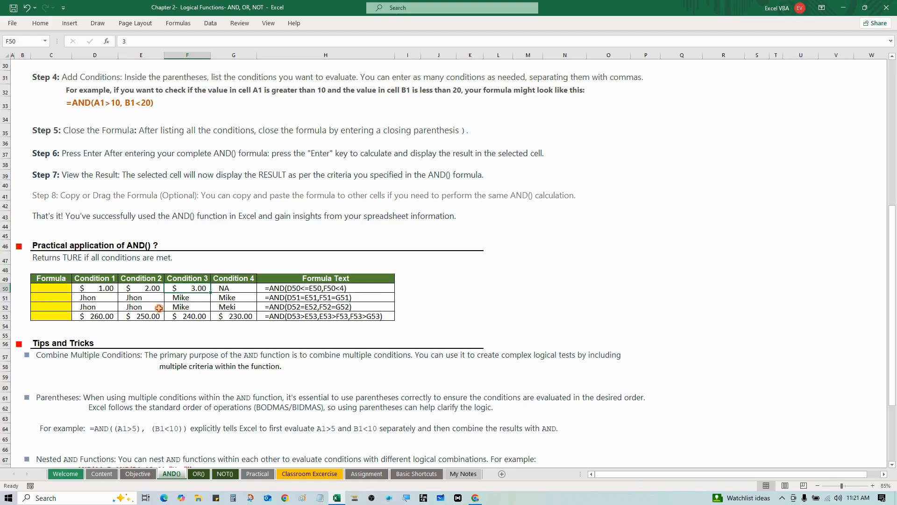
Begin an AND formula in C50 with D50<=E50 as its first condition, ready for a second argument
{"action": "left_click", "coordinate": [61, 288]}
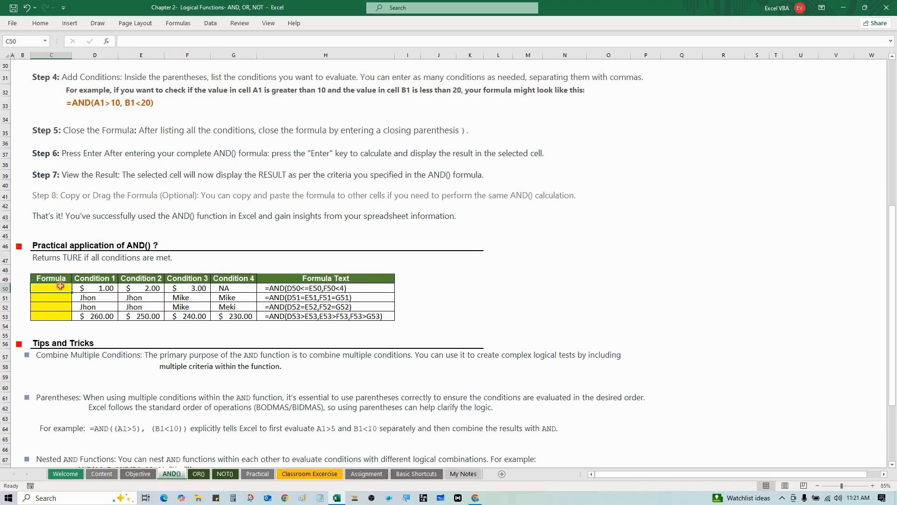
{"action": "type", "text": "="}
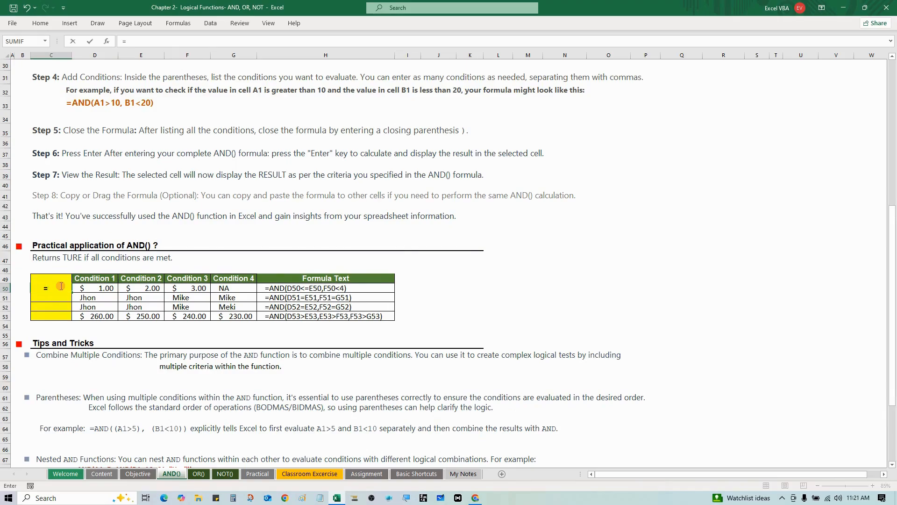
{"action": "type", "text": "AND("}
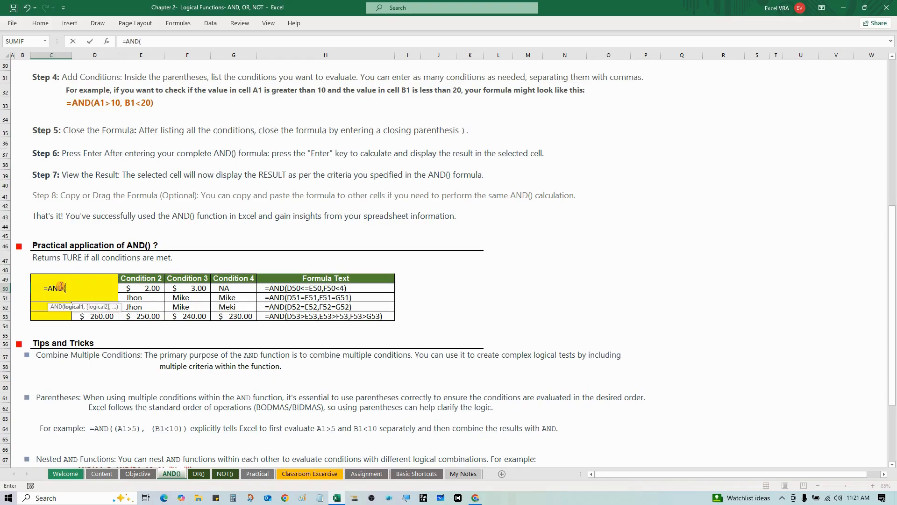
{"action": "left_click", "coordinate": [137, 295]}
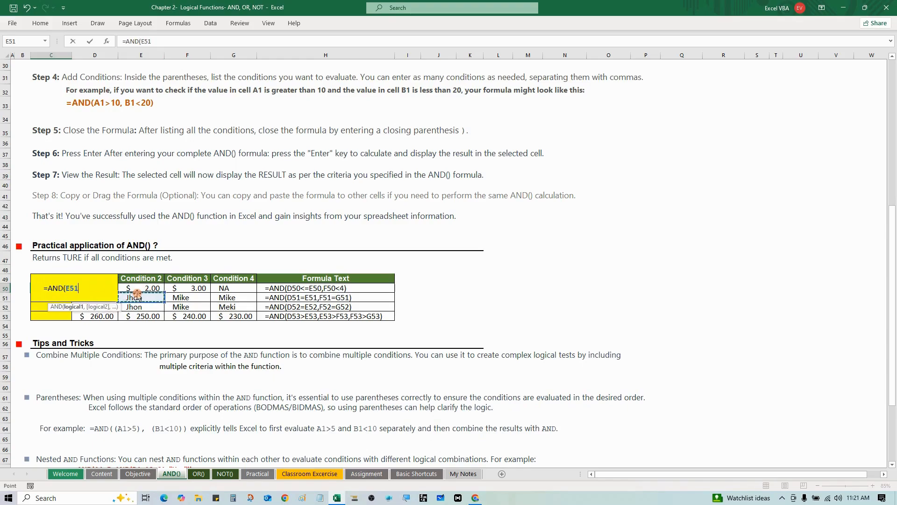
{"action": "key", "text": "Up"}
{"action": "key", "text": "Left"}
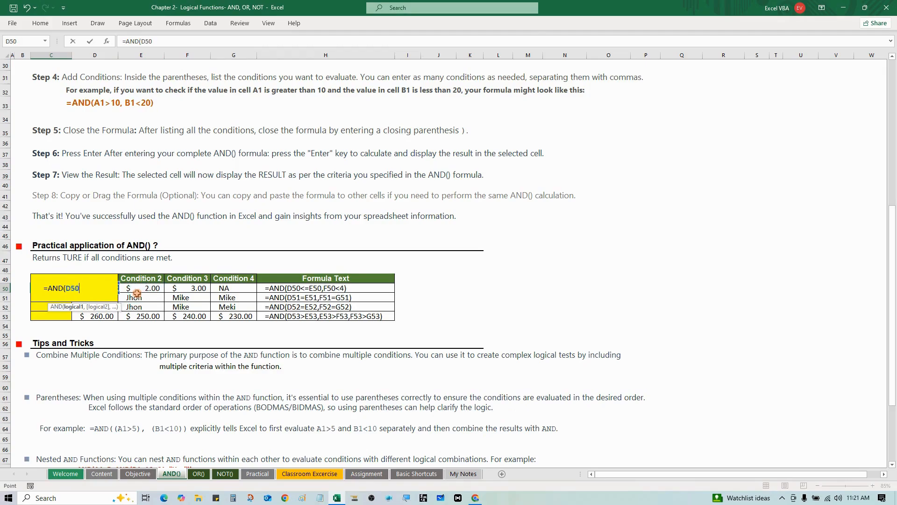
{"action": "type", "text": "<="}
{"action": "key", "text": "Right"}
{"action": "key", "text": "Right"}
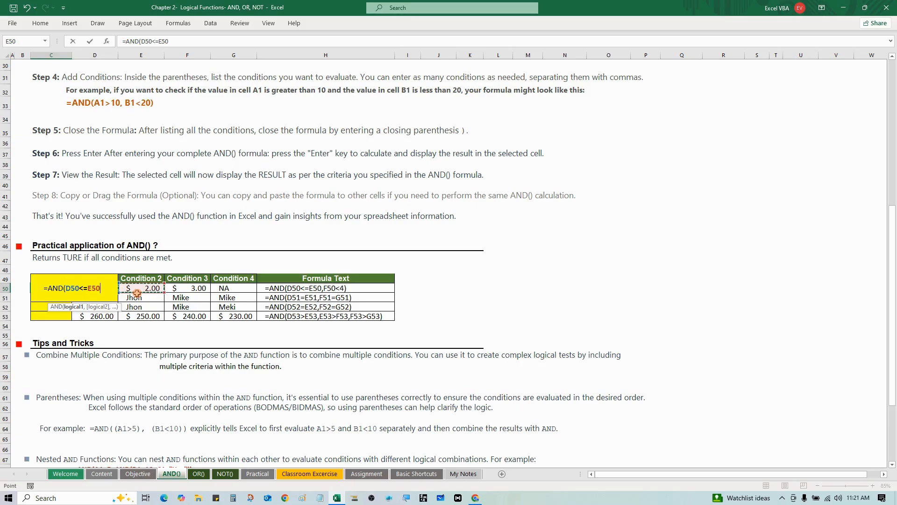
{"action": "type", "text": ","}
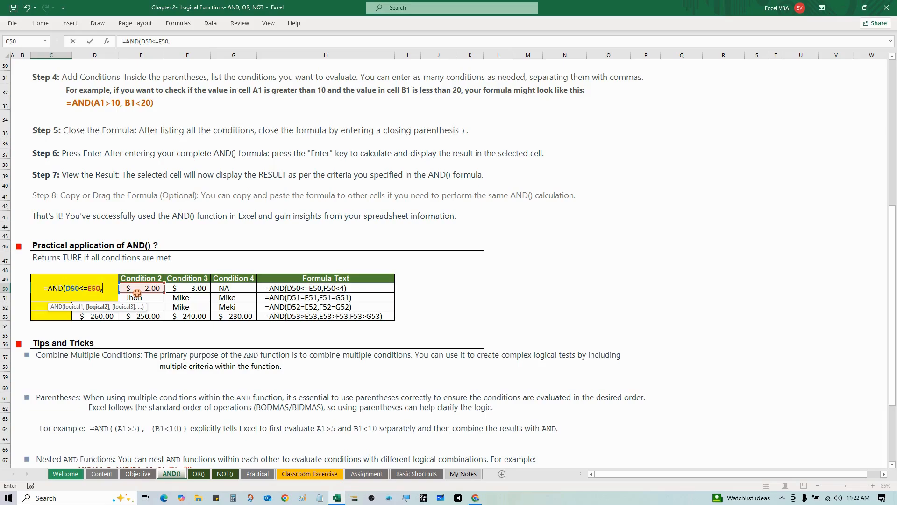
Add F50<4 as the second condition and enter the completed AND formula in C50
{"action": "left_click", "coordinate": [208, 285]}
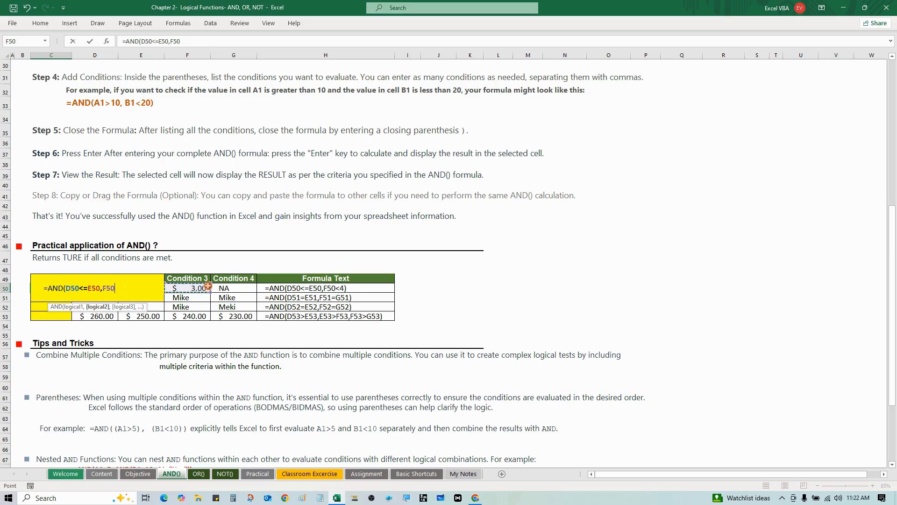
{"action": "type", "text": "<4)"}
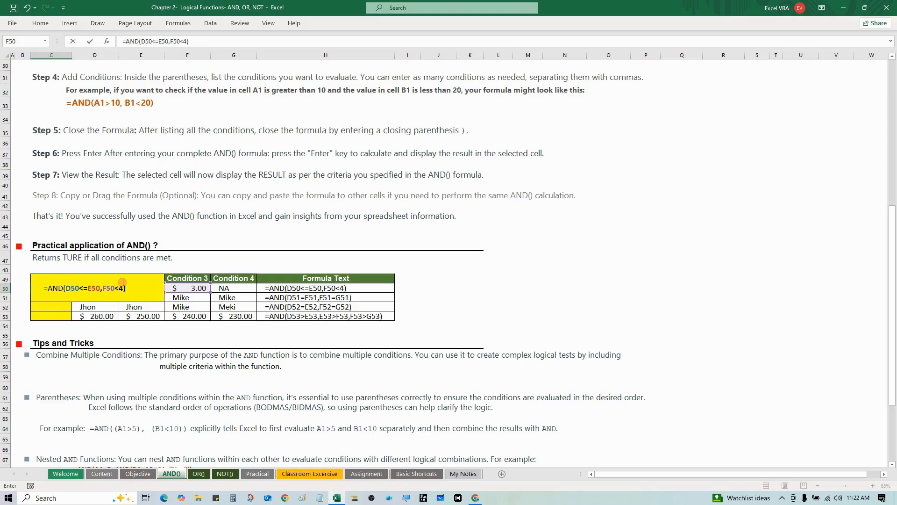
{"action": "key", "text": "Return"}
Step through the C50 formula with Evaluate Formula, checking how each condition resolves, and close the evaluation
{"action": "key", "text": "Up"}
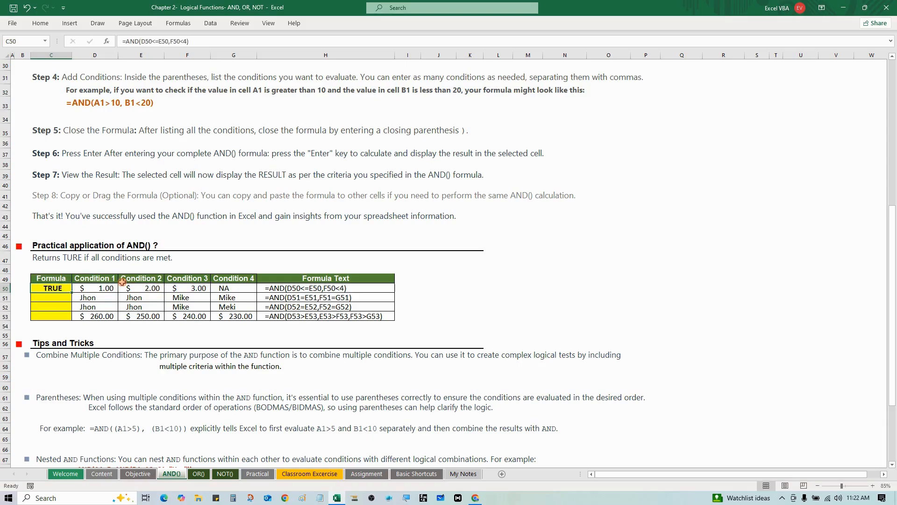
{"action": "left_click", "coordinate": [180, 23]}
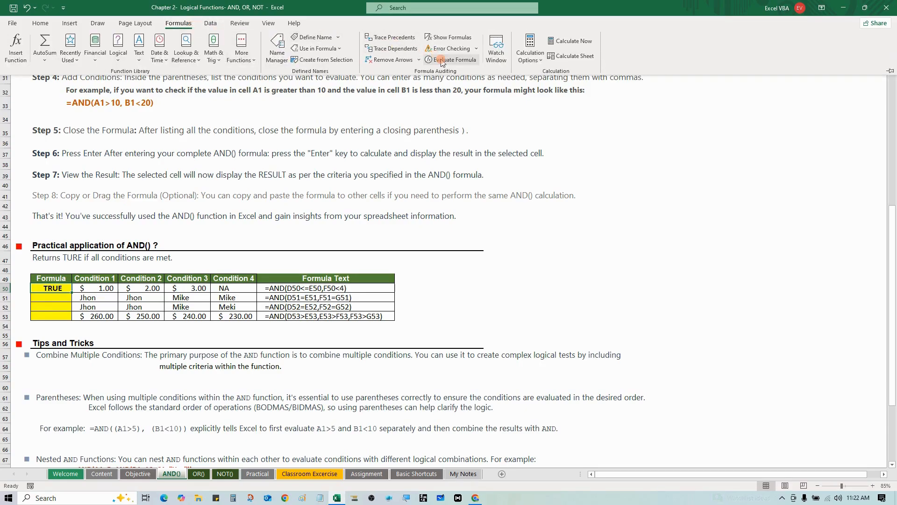
{"action": "left_click", "coordinate": [448, 59]}
{"action": "left_click_drag", "start_coordinate": [610, 213], "coordinate": [292, 208]}
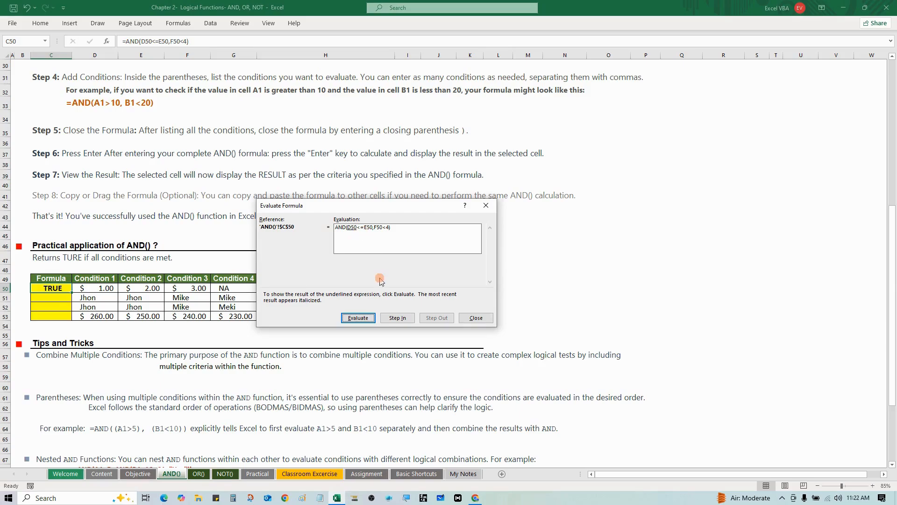
{"action": "left_click", "coordinate": [357, 319]}
{"action": "left_click", "coordinate": [357, 319]}
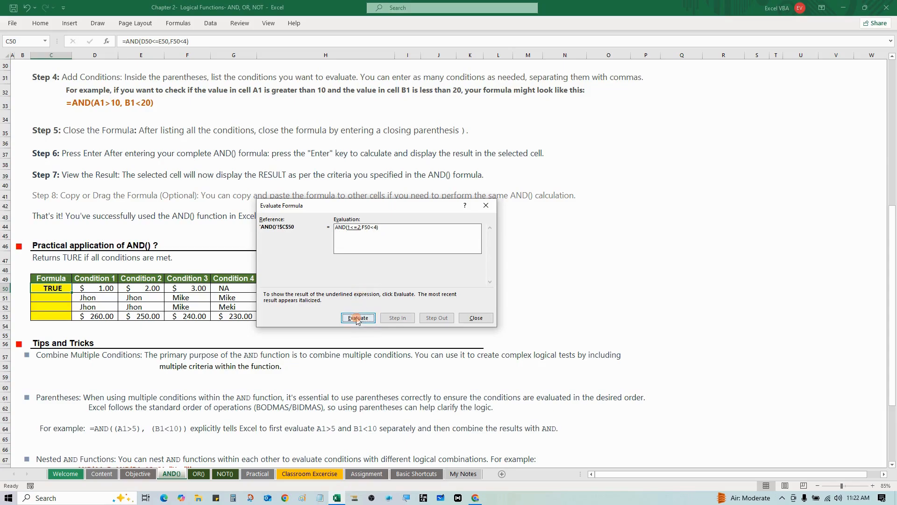
{"action": "left_click", "coordinate": [357, 319]}
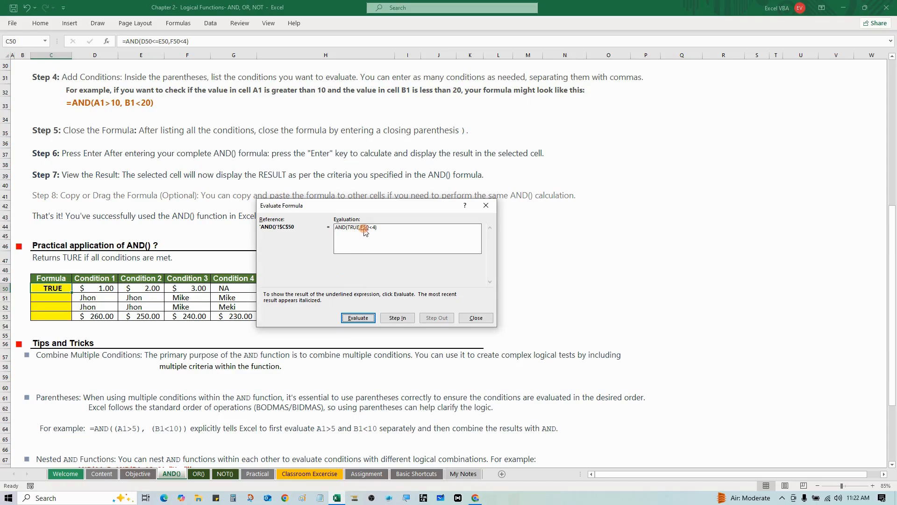
{"action": "left_click", "coordinate": [357, 318]}
{"action": "left_click", "coordinate": [465, 317]}
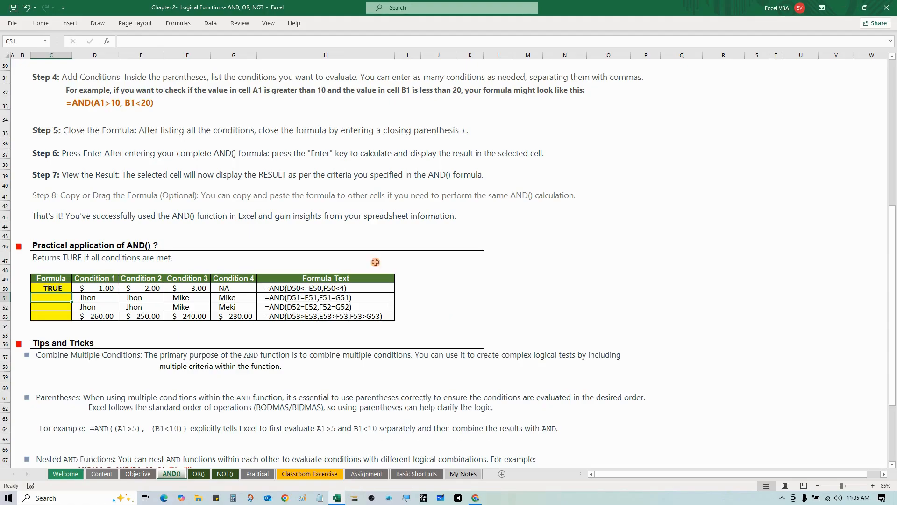
Check the four condition values in row 51 and begin an AND formula in C51 with D51=E51 as its first condition
{"action": "left_click", "coordinate": [110, 298]}
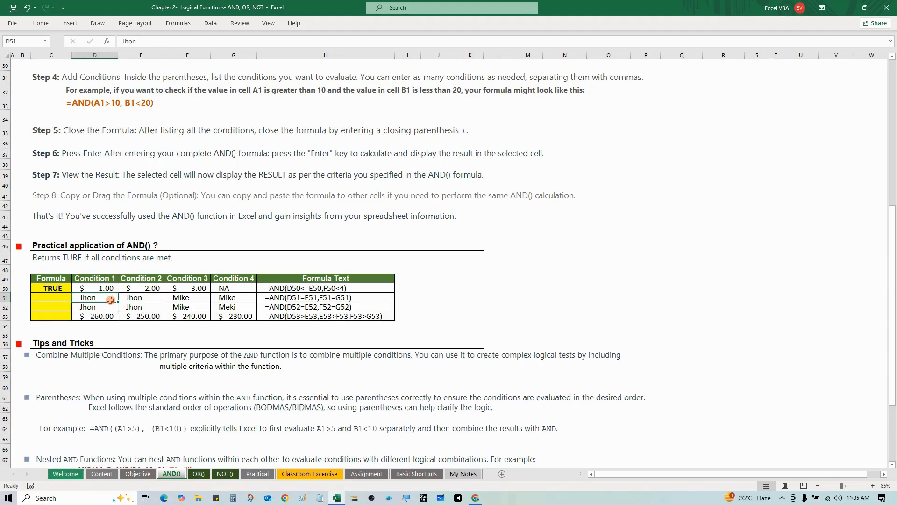
{"action": "left_click", "coordinate": [136, 299]}
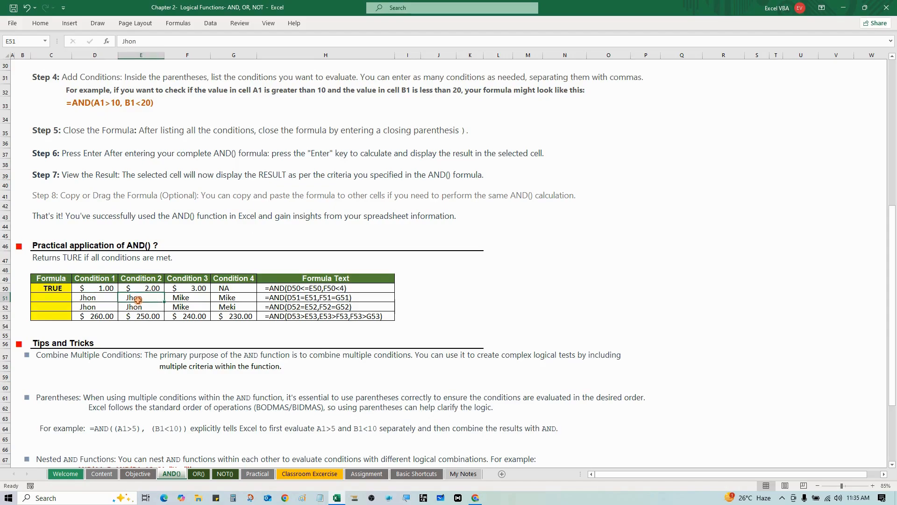
{"action": "left_click", "coordinate": [181, 298]}
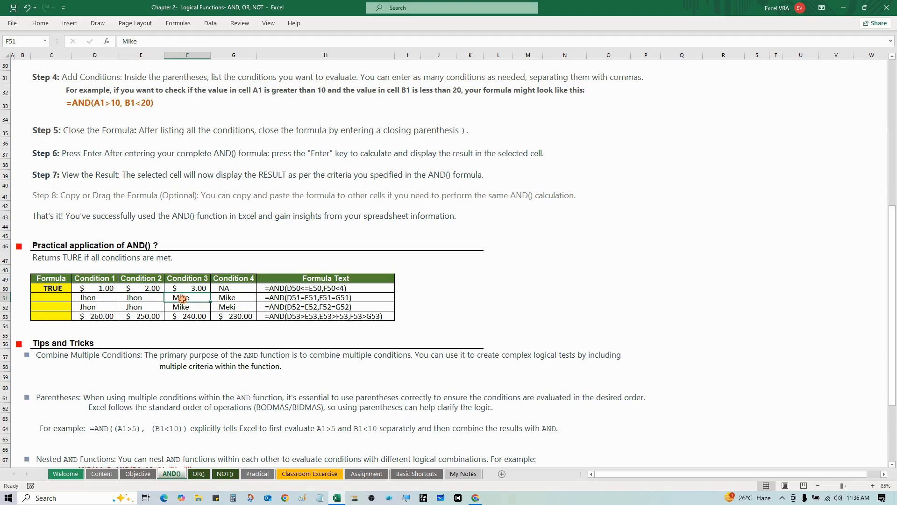
{"action": "left_click", "coordinate": [223, 298]}
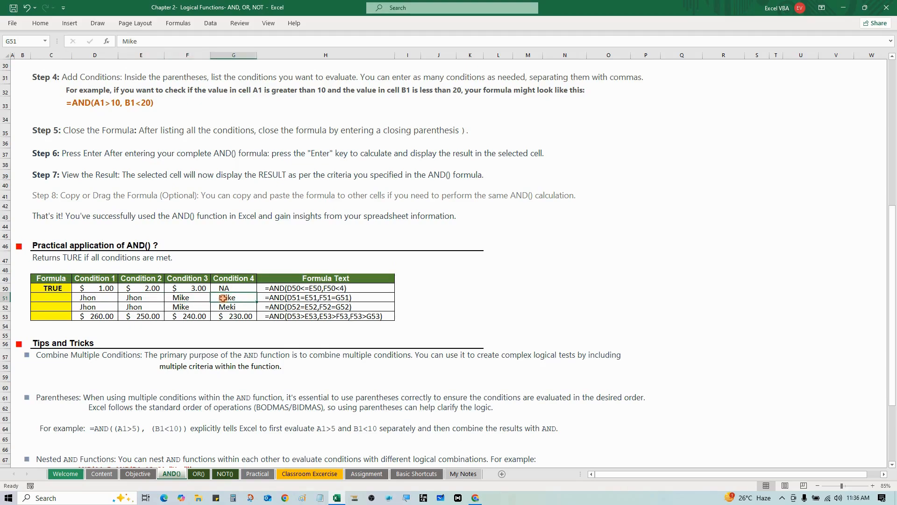
{"action": "left_click", "coordinate": [61, 298]}
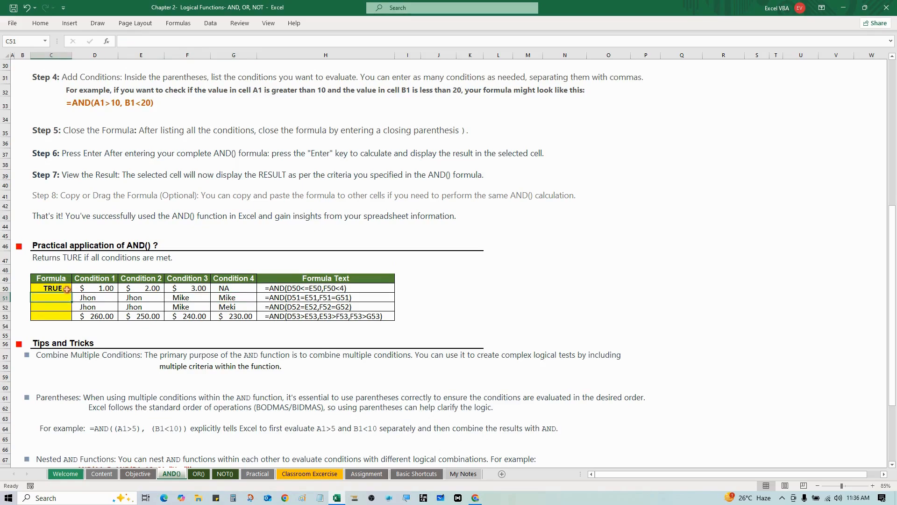
{"action": "type", "text": "="}
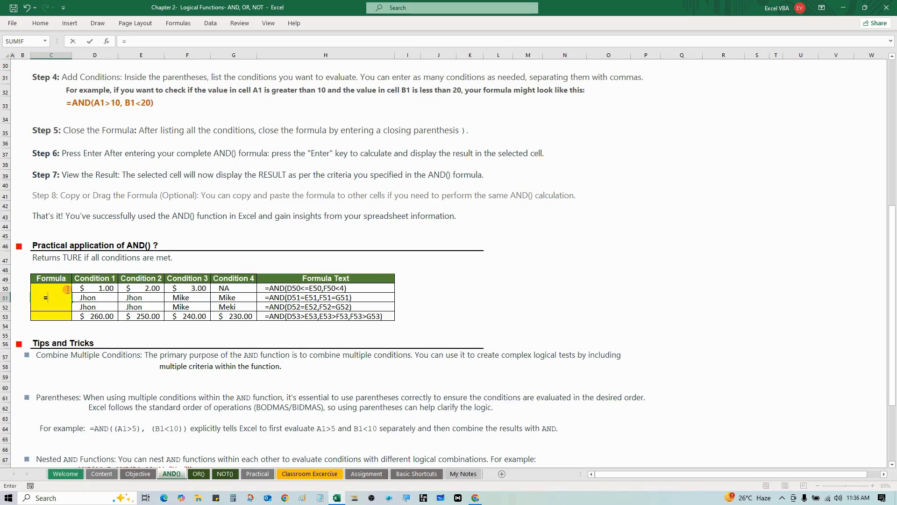
{"action": "type", "text": "ab"}
{"action": "key", "text": "BackSpace"}
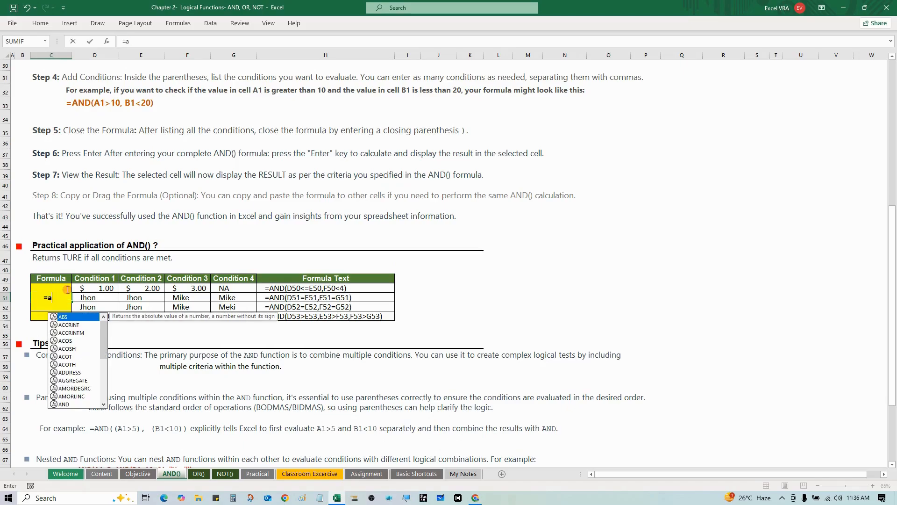
{"action": "type", "text": "n"}
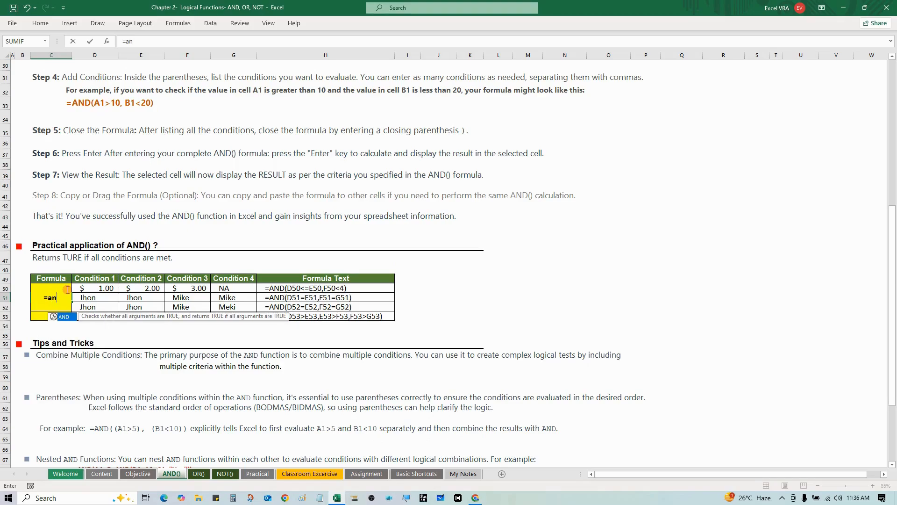
{"action": "key", "text": "Tab"}
{"action": "key", "text": "Right"}
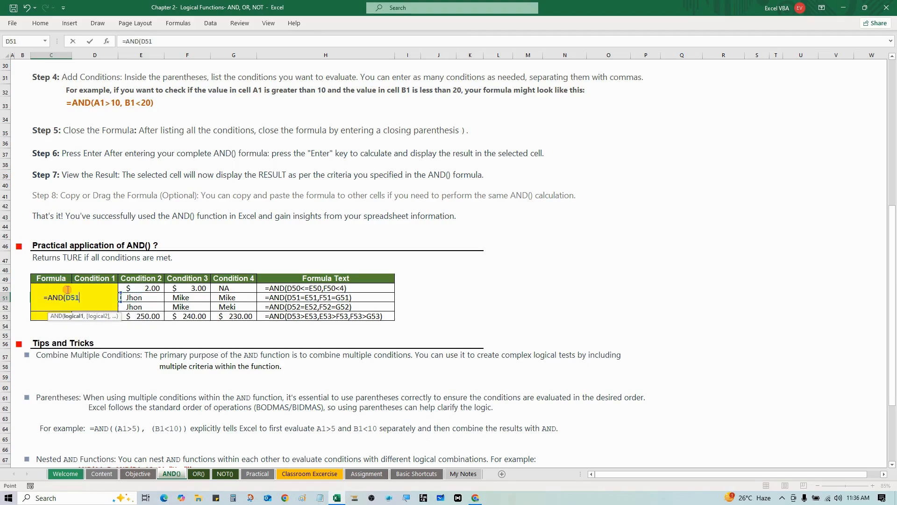
{"action": "key", "text": "Right"}
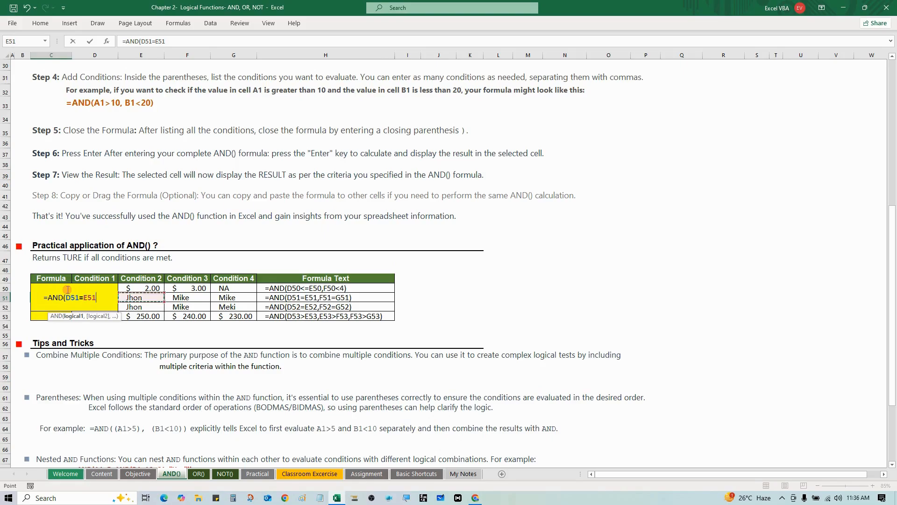
{"action": "key", "text": "Right"}
{"action": "key", "text": "Left"}
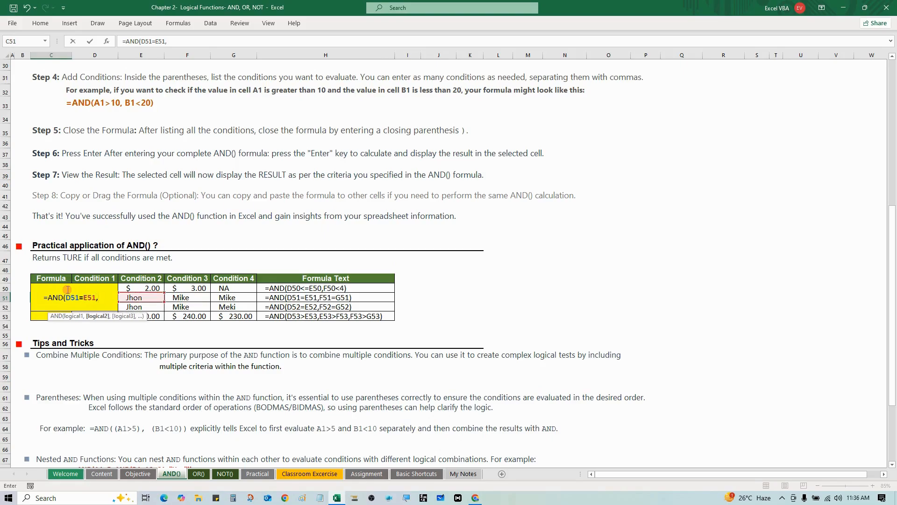
{"action": "type", "text": ","}
Add F51=G51 as the second condition and enter the completed AND formula in C51
{"action": "key", "text": "Right"}
{"action": "key", "text": "Right"}
{"action": "key", "text": "Right"}
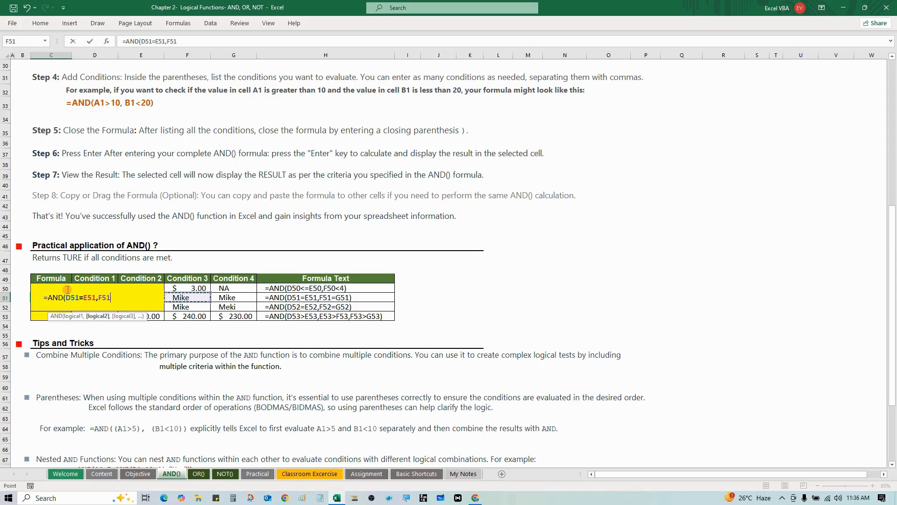
{"action": "type", "text": "="}
{"action": "key", "text": "Right"}
{"action": "key", "text": "Right"}
{"action": "key", "text": "Right"}
{"action": "key", "text": "Right"}
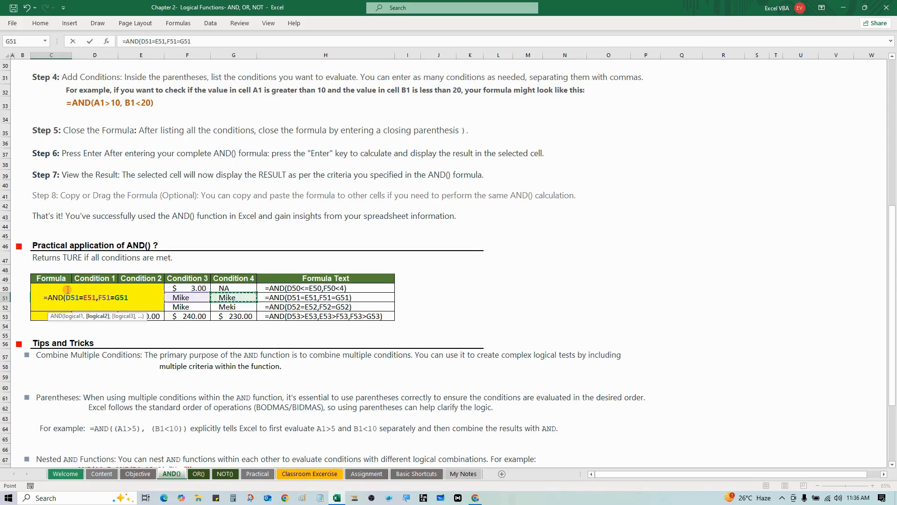
{"action": "type", "text": ")"}
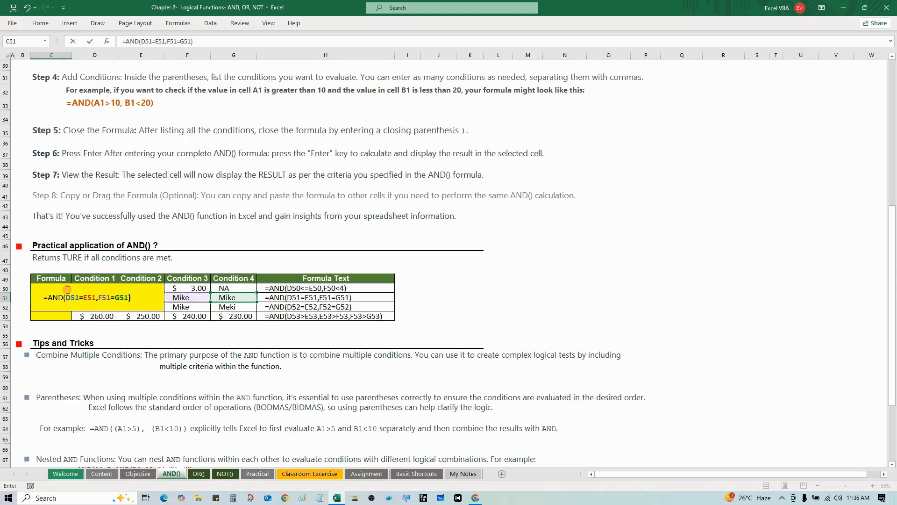
{"action": "key", "text": "Return"}
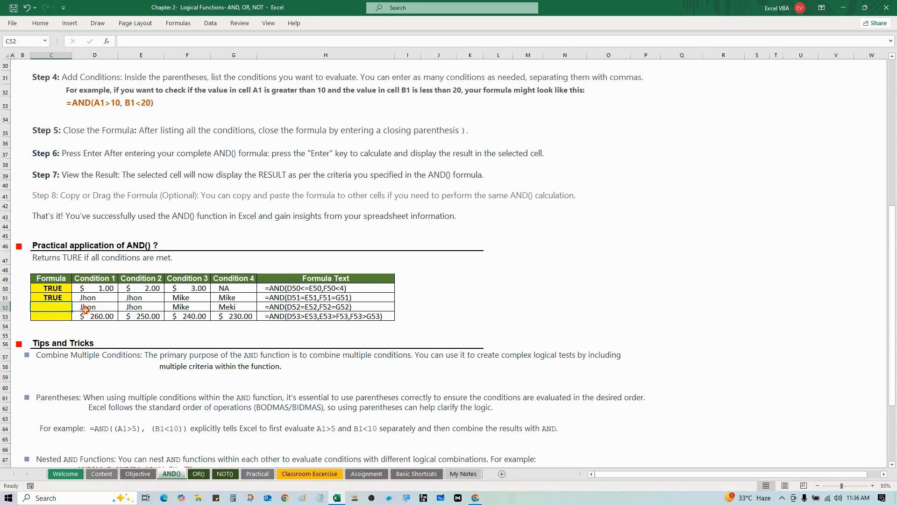
Compare the condition values in row 52, checking D52 against E52 and F52 against G52
{"action": "left_click", "coordinate": [86, 307]}
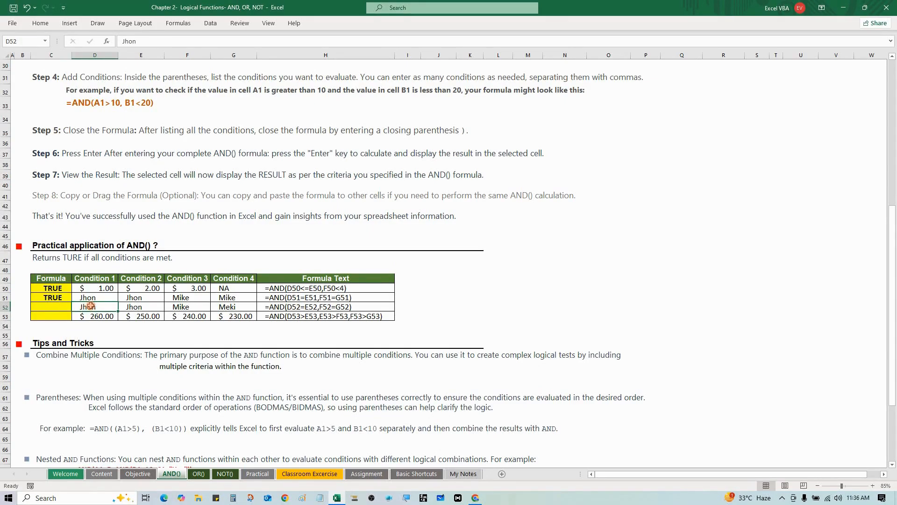
{"action": "left_click", "coordinate": [160, 306]}
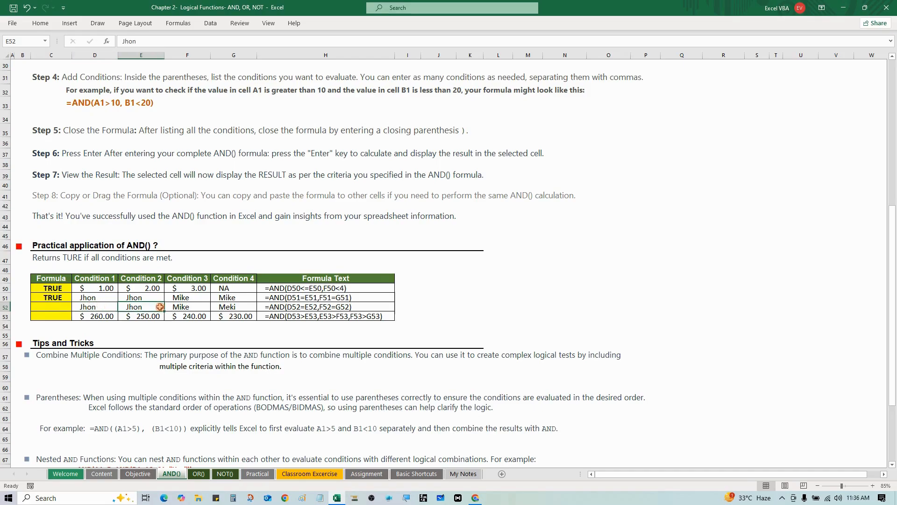
{"action": "left_click", "coordinate": [180, 307]}
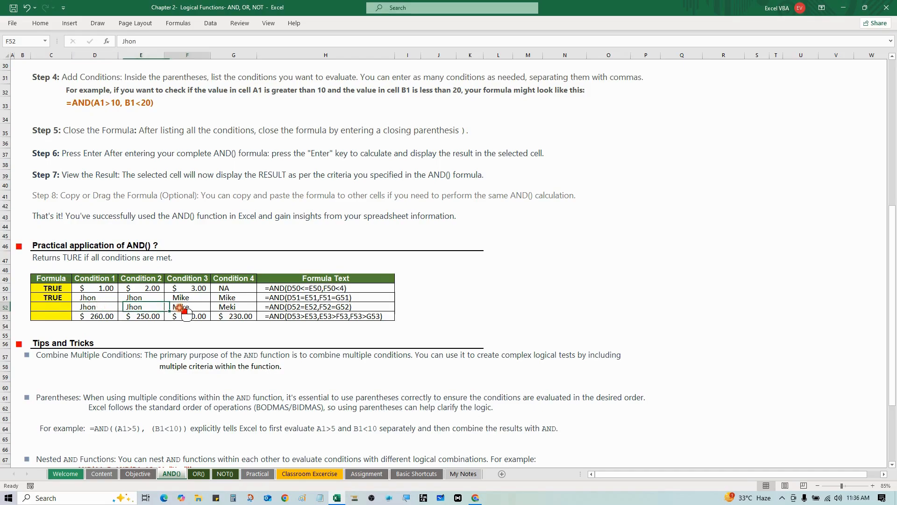
{"action": "left_click", "coordinate": [232, 305]}
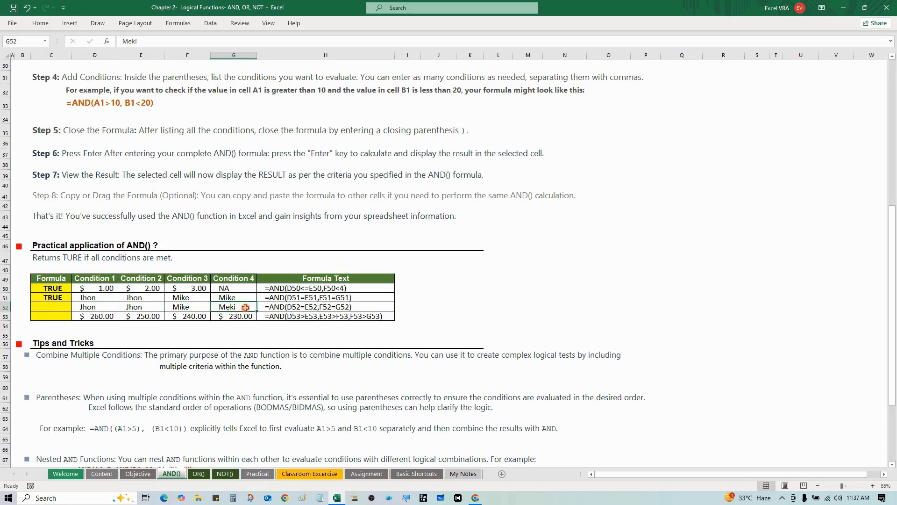
{"action": "left_click_drag", "start_coordinate": [190, 307], "coordinate": [248, 307]}
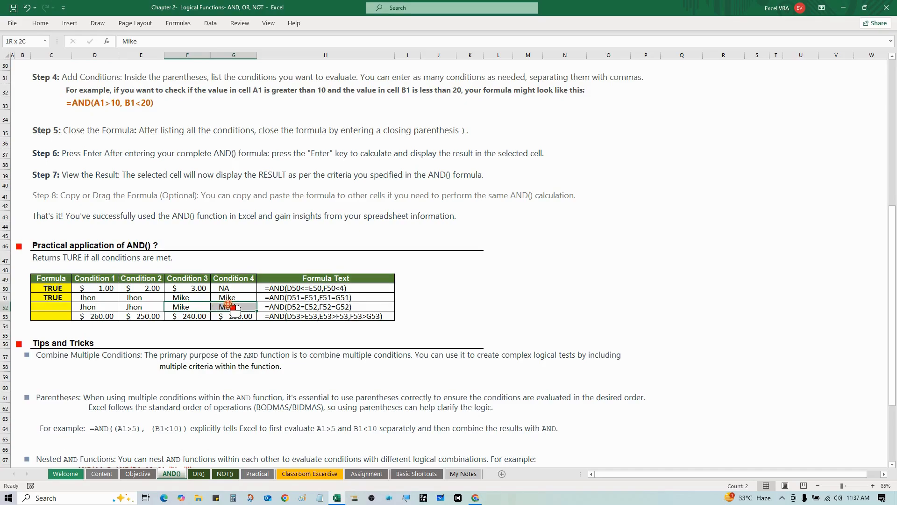
{"action": "left_click", "coordinate": [190, 308]}
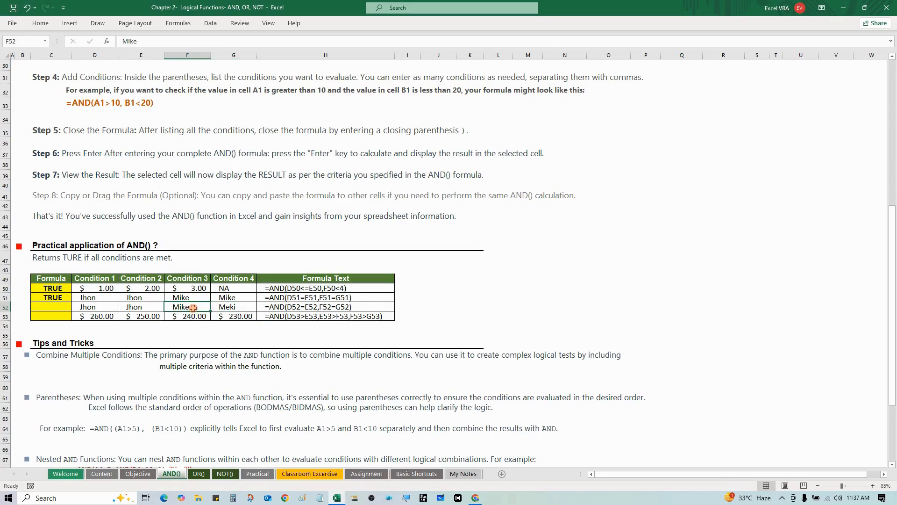
{"action": "left_click", "coordinate": [236, 308]}
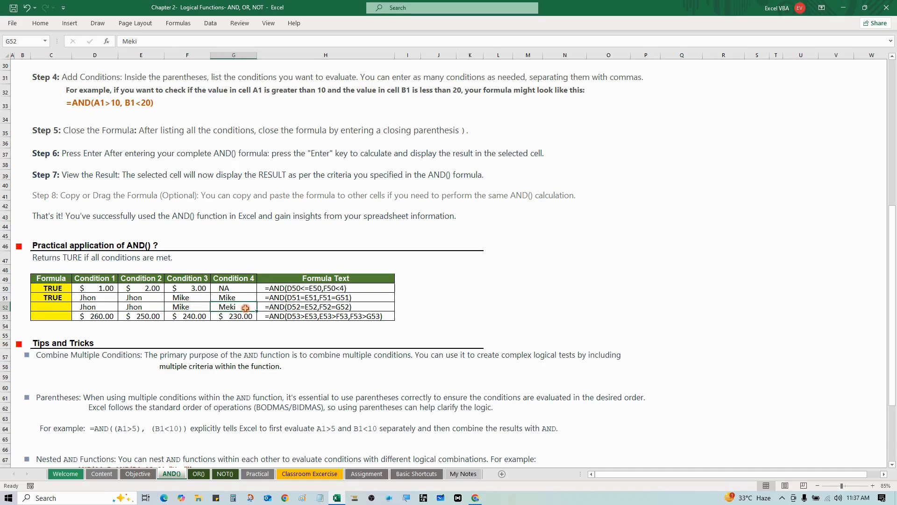
{"action": "left_click", "coordinate": [199, 309]}
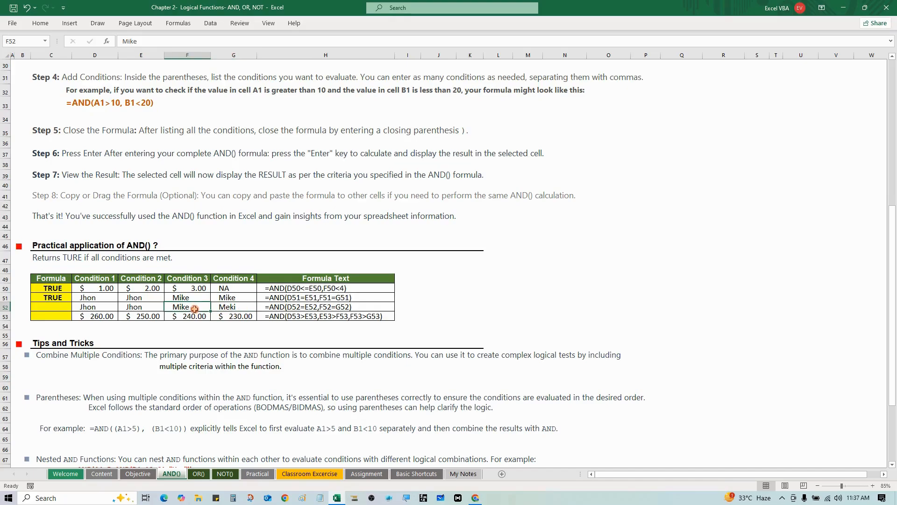
{"action": "left_click_drag", "start_coordinate": [229, 310], "coordinate": [200, 310]}
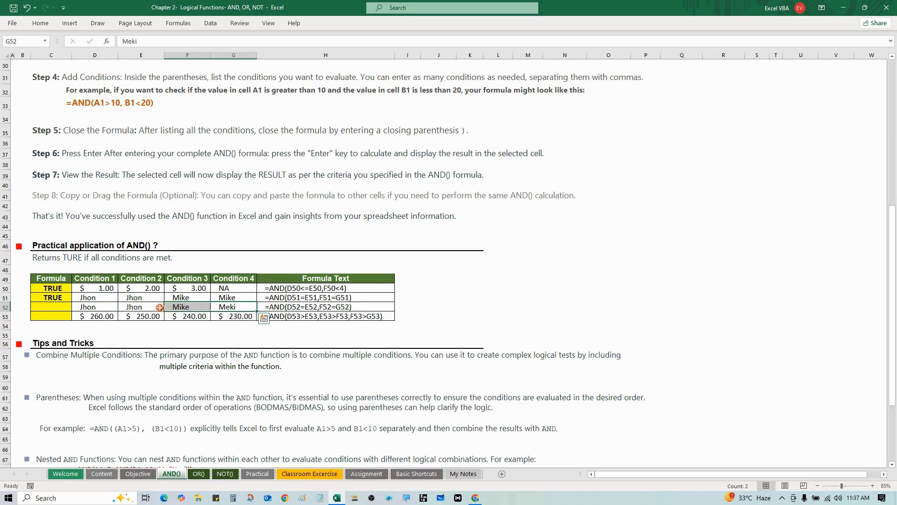
Begin an AND formula in C52 with D52=E52 as its first condition
{"action": "left_click", "coordinate": [63, 307]}
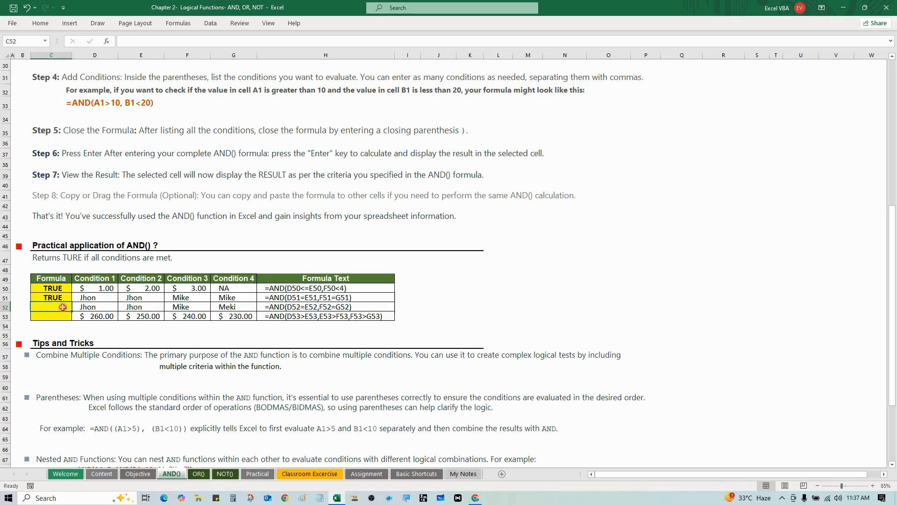
{"action": "type", "text": "="}
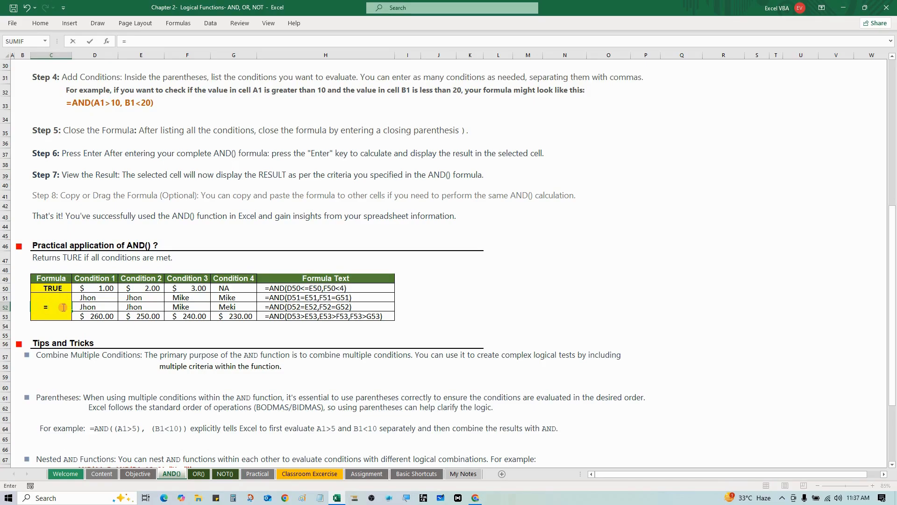
{"action": "type", "text": "an"}
{"action": "key", "text": "Tab"}
{"action": "key", "text": "Right"}
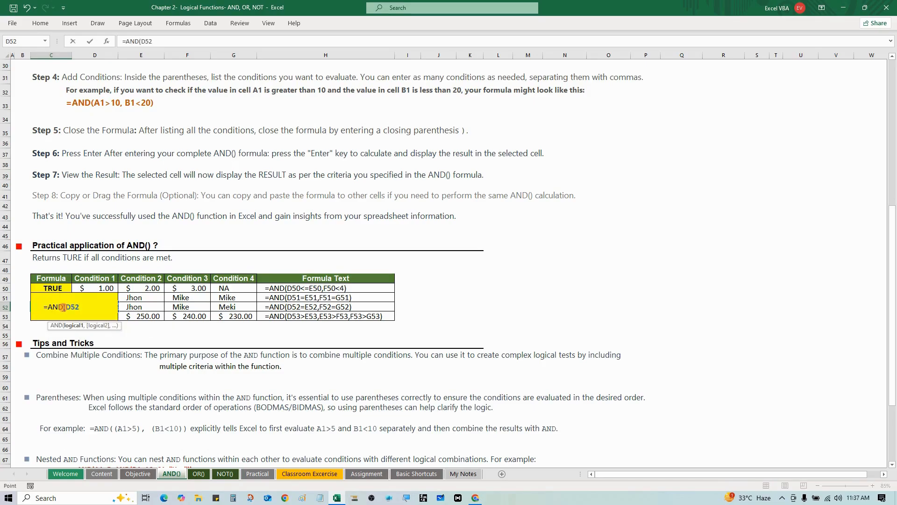
{"action": "type", "text": "="}
{"action": "key", "text": "Right"}
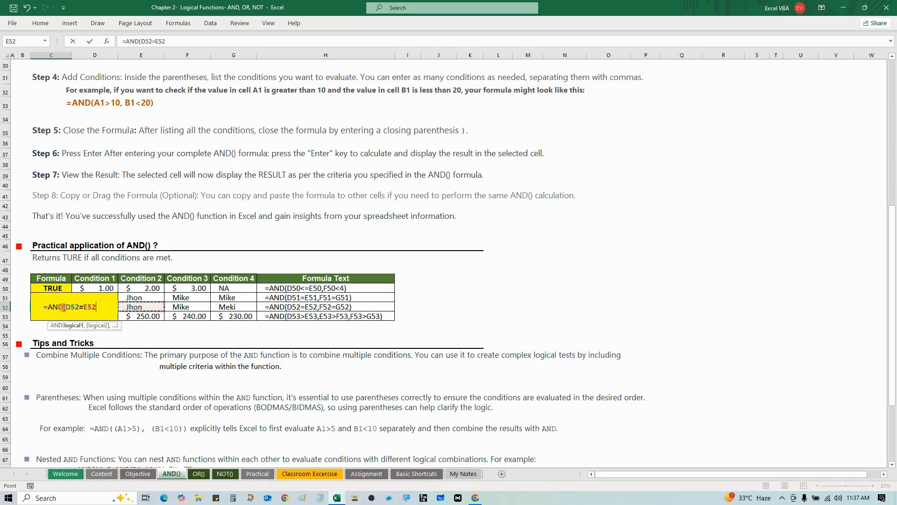
Add F52=G52 as the second condition and enter the completed AND formula in C52
{"action": "type", "text": ","}
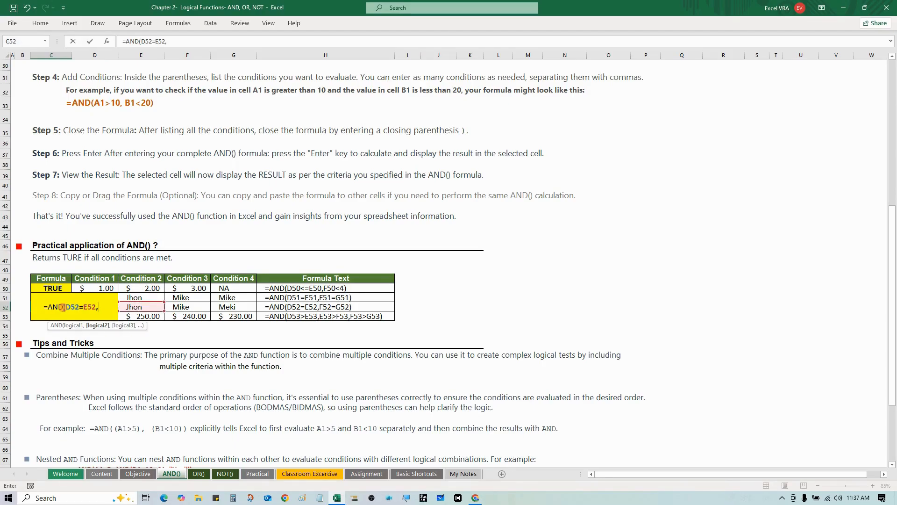
{"action": "key", "text": "Right"}
{"action": "key", "text": "Right"}
{"action": "key", "text": "Right"}
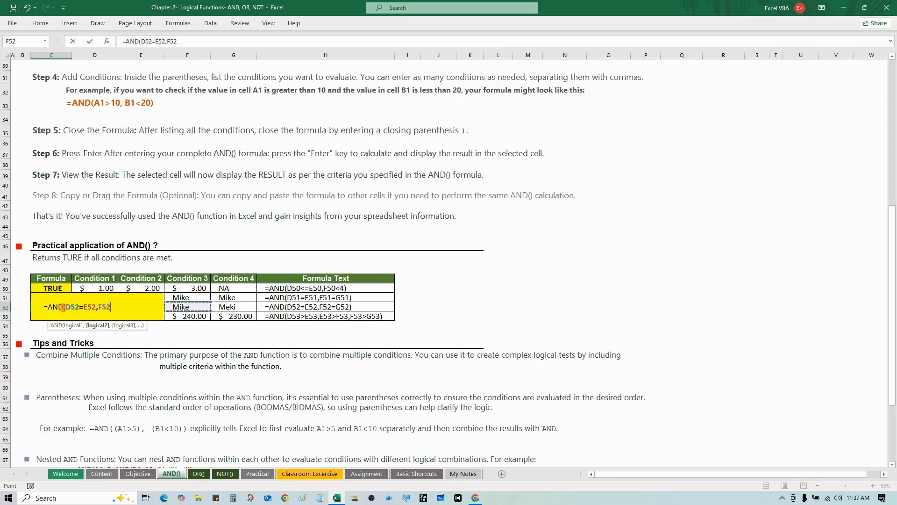
{"action": "type", "text": "="}
{"action": "key", "text": "Right"}
{"action": "key", "text": "Right"}
{"action": "key", "text": "Right"}
{"action": "key", "text": "Right"}
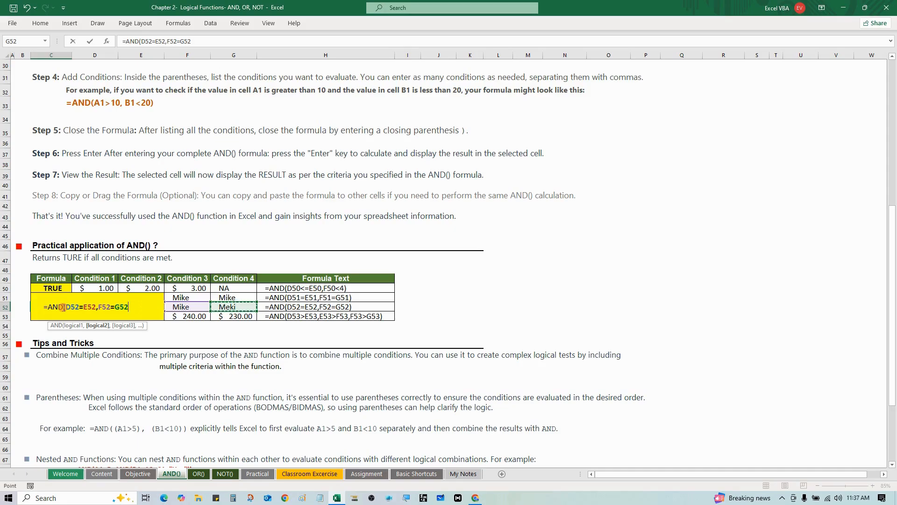
{"action": "type", "text": ")"}
{"action": "key", "text": "Return"}
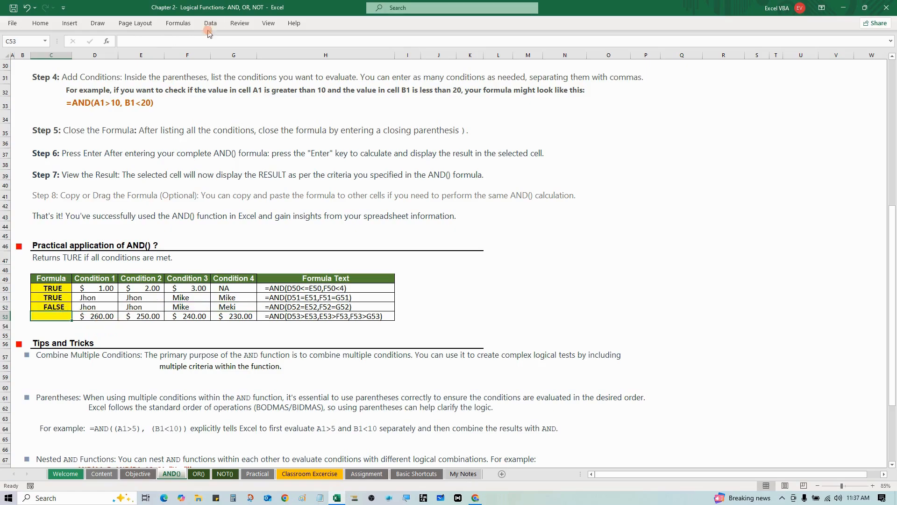
{"action": "left_click", "coordinate": [187, 24]}
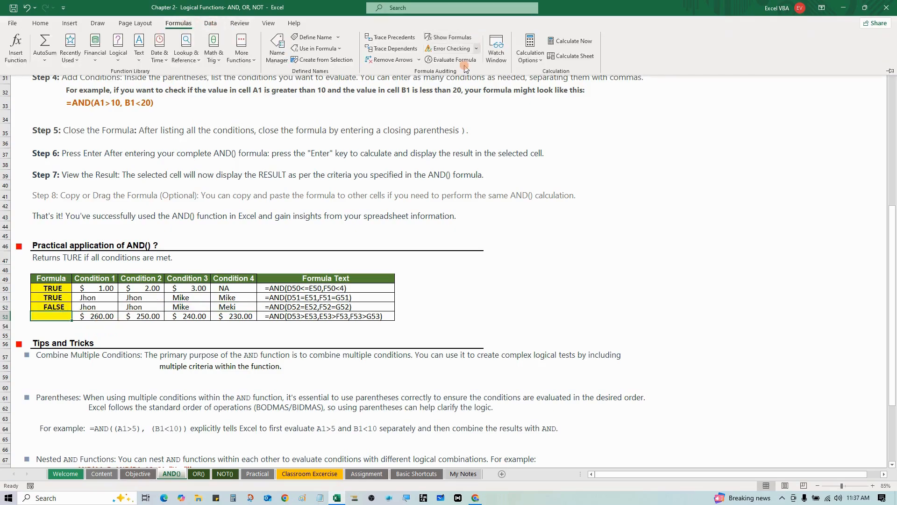
{"action": "left_click", "coordinate": [442, 64]}
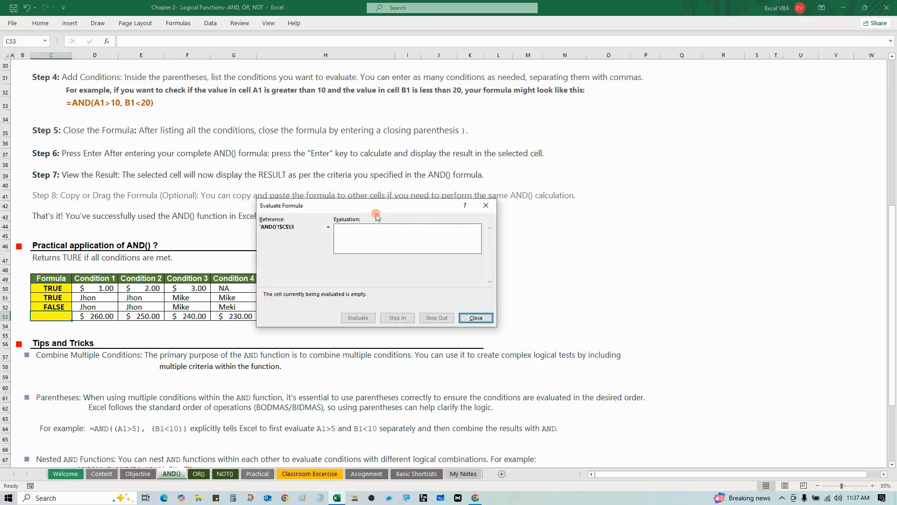
{"action": "left_click", "coordinate": [475, 317]}
Step through the C52 formula with Evaluate Formula, checking how each condition resolves, and close the evaluation
{"action": "key", "text": "Up"}
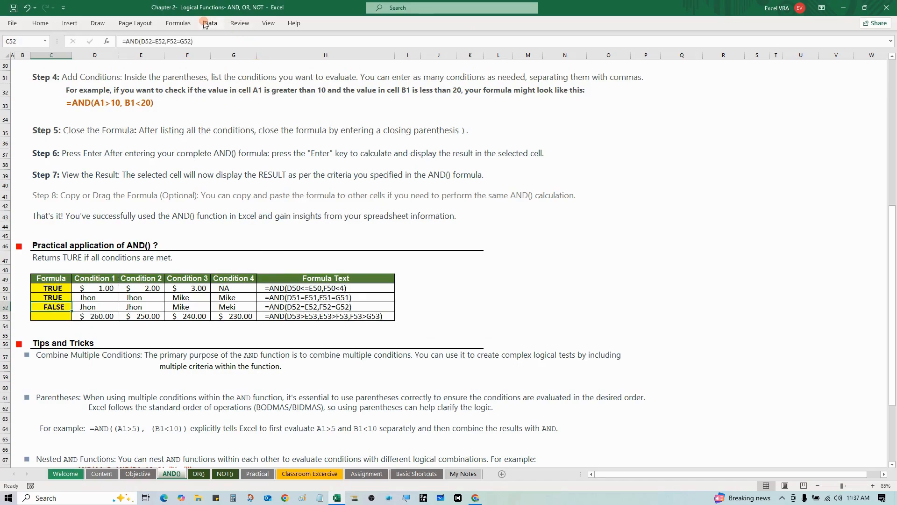
{"action": "left_click", "coordinate": [172, 24]}
{"action": "left_click", "coordinate": [441, 63]}
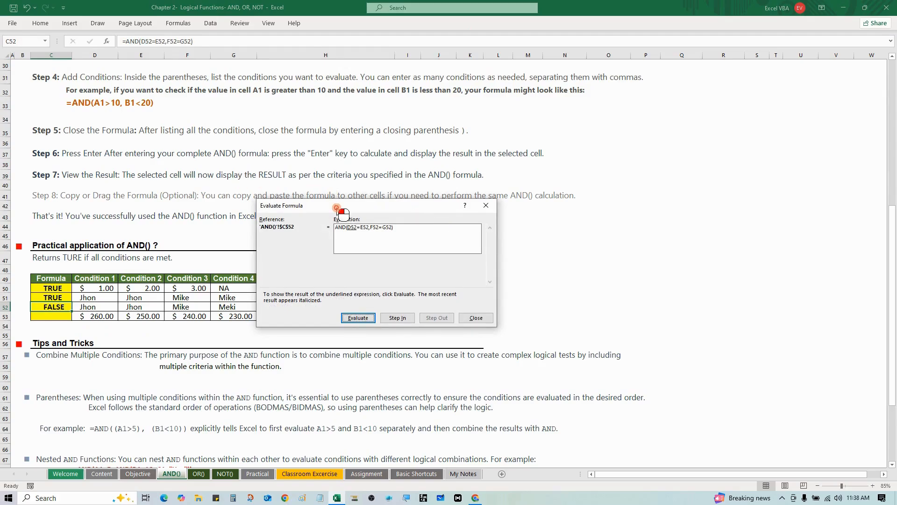
{"action": "left_click_drag", "start_coordinate": [336, 207], "coordinate": [365, 219]}
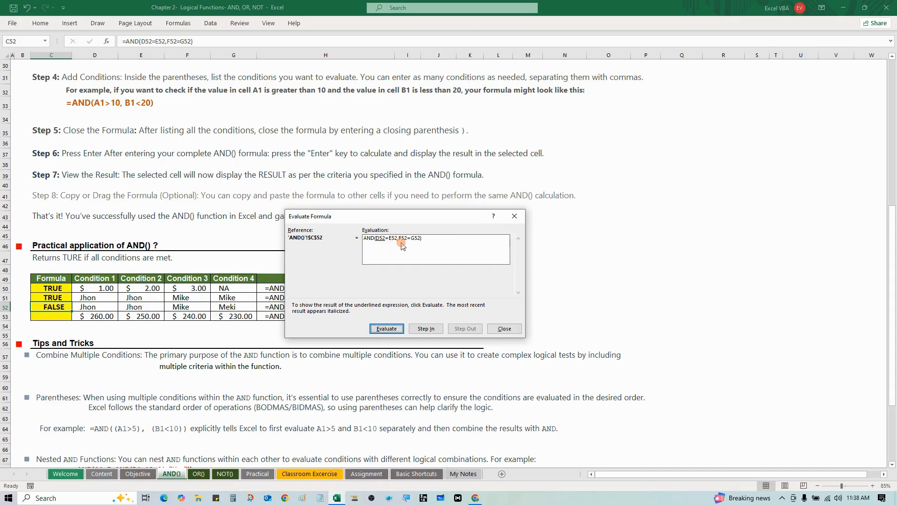
{"action": "left_click", "coordinate": [383, 331]}
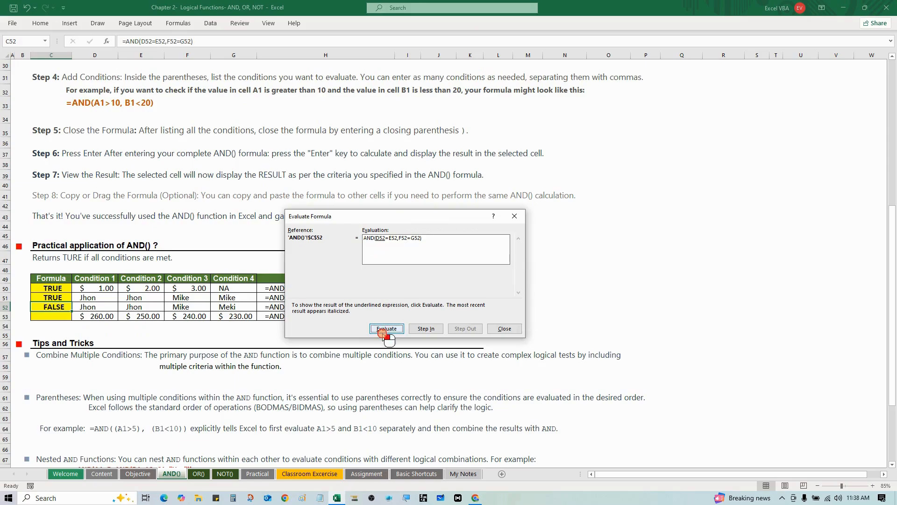
{"action": "left_click", "coordinate": [383, 332]}
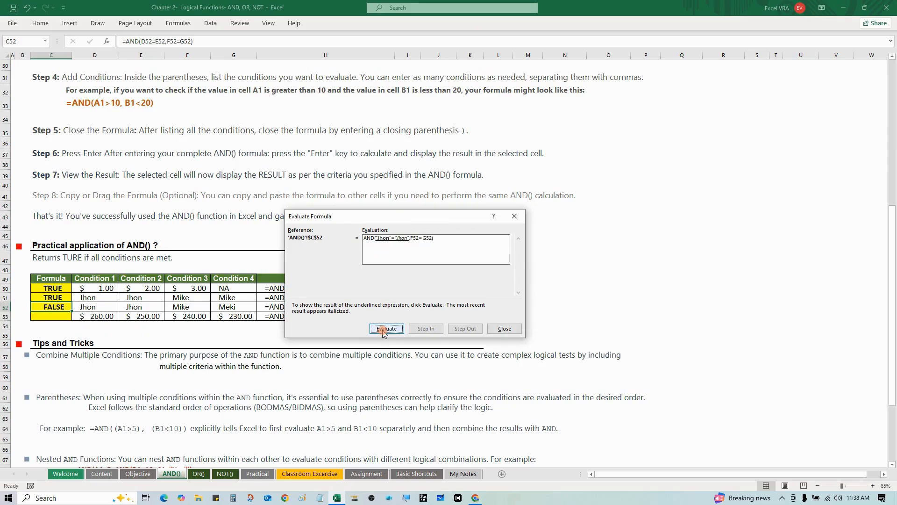
{"action": "left_click", "coordinate": [386, 330]}
{"action": "left_click", "coordinate": [386, 330]}
{"action": "left_click", "coordinate": [386, 330]}
{"action": "left_click", "coordinate": [386, 330]}
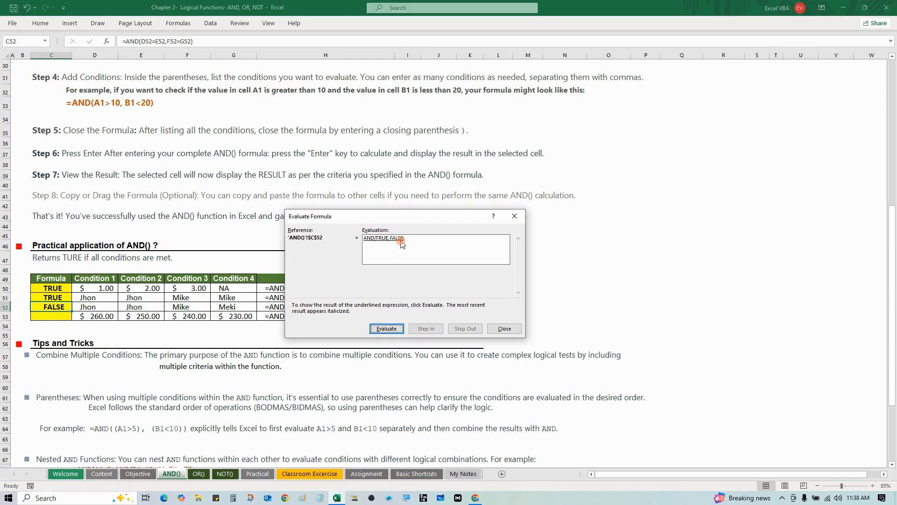
{"action": "left_click", "coordinate": [387, 327]}
{"action": "left_click", "coordinate": [504, 329]}
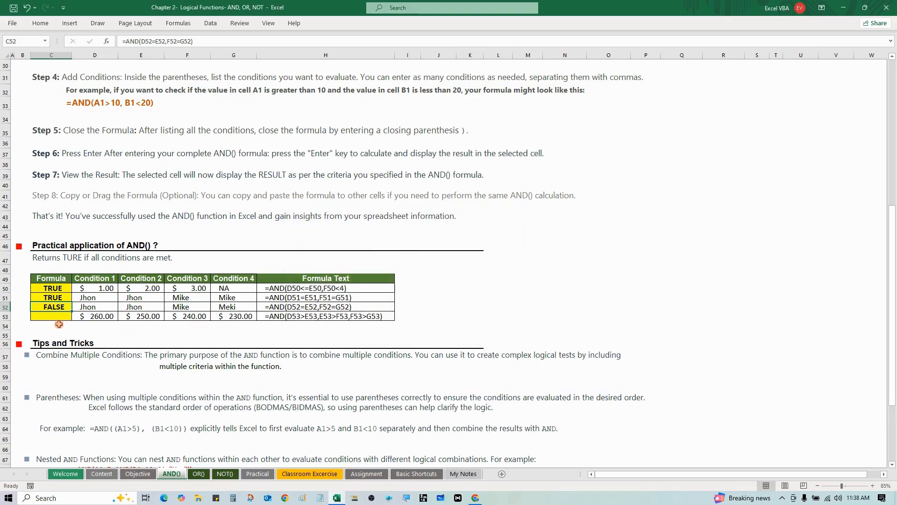
Begin an AND formula in C53 with D53>E53 as its first condition
{"action": "left_click", "coordinate": [36, 314]}
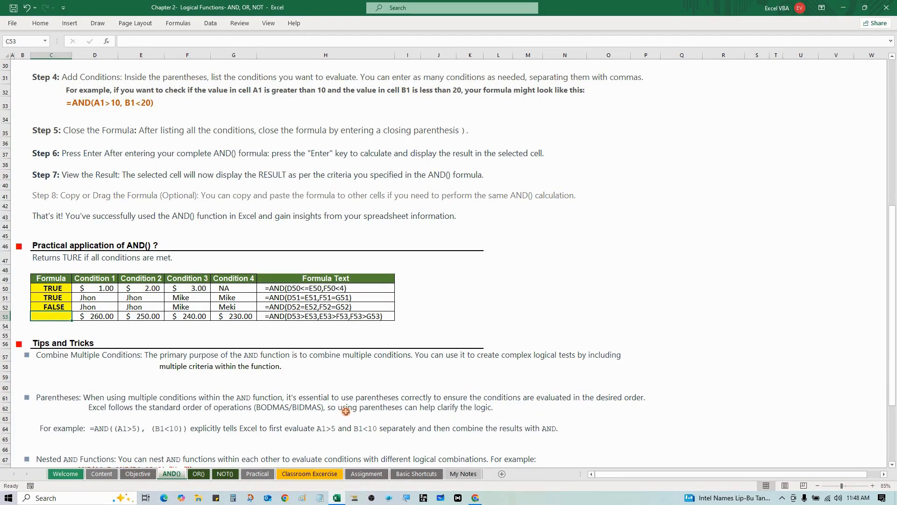
{"action": "left_click", "coordinate": [100, 325]}
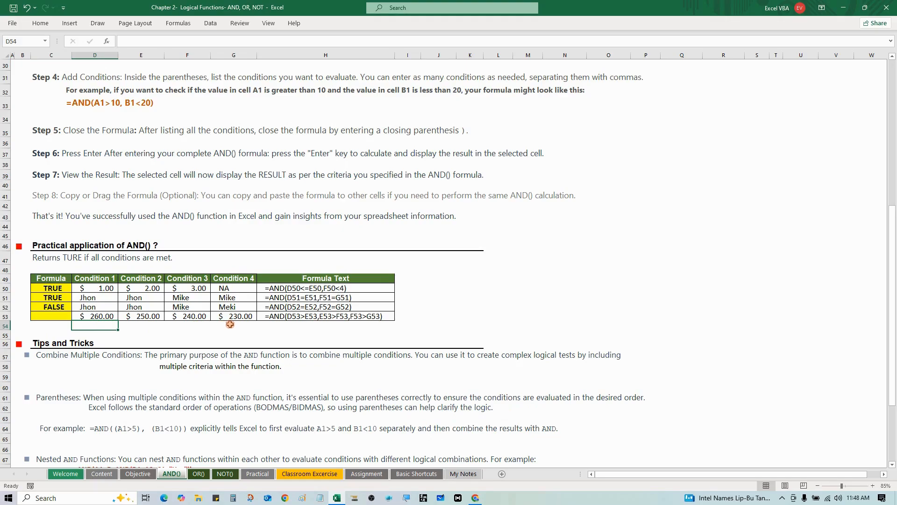
{"action": "left_click", "coordinate": [52, 317]}
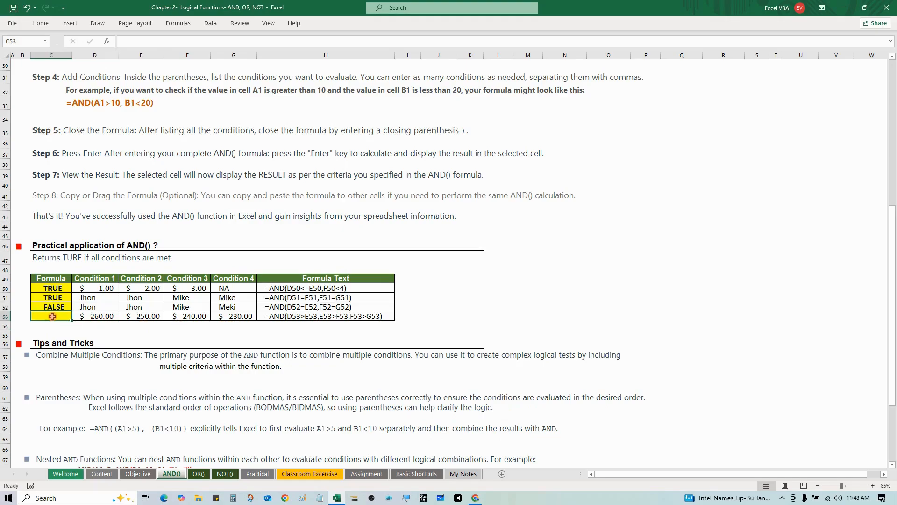
{"action": "type", "text": "="}
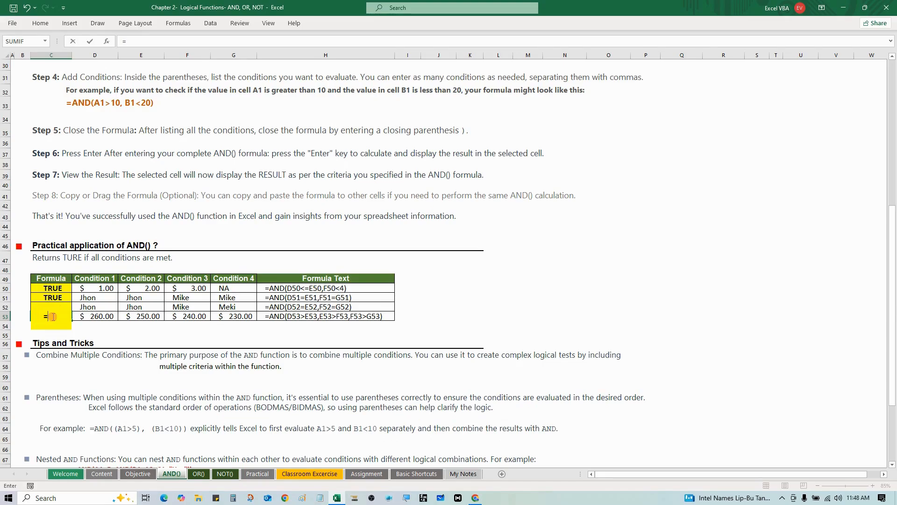
{"action": "type", "text": "AND("}
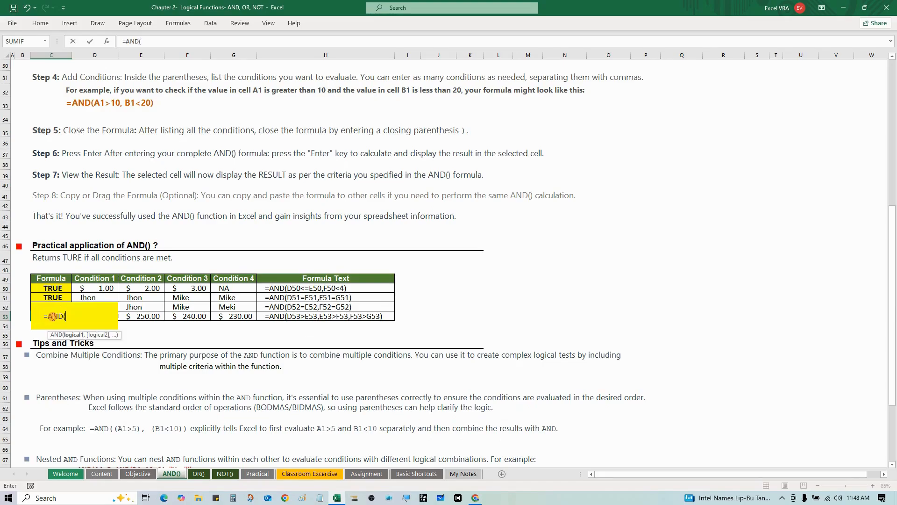
{"action": "key", "text": "Right"}
{"action": "type", "text": ">"}
{"action": "key", "text": "Right"}
{"action": "key", "text": "Right"}
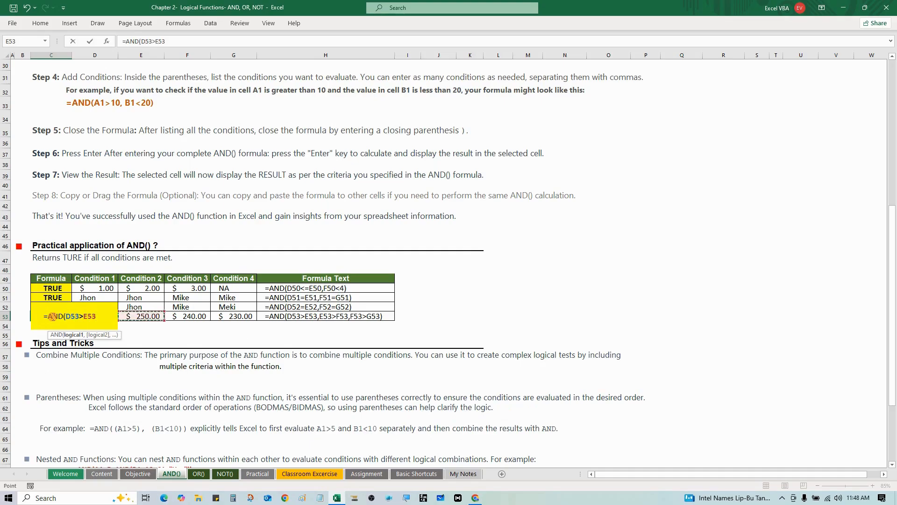
Add E53>F53 as the second condition of the AND formula in C53
{"action": "type", "text": ","}
{"action": "key", "text": "Right"}
{"action": "key", "text": "Right"}
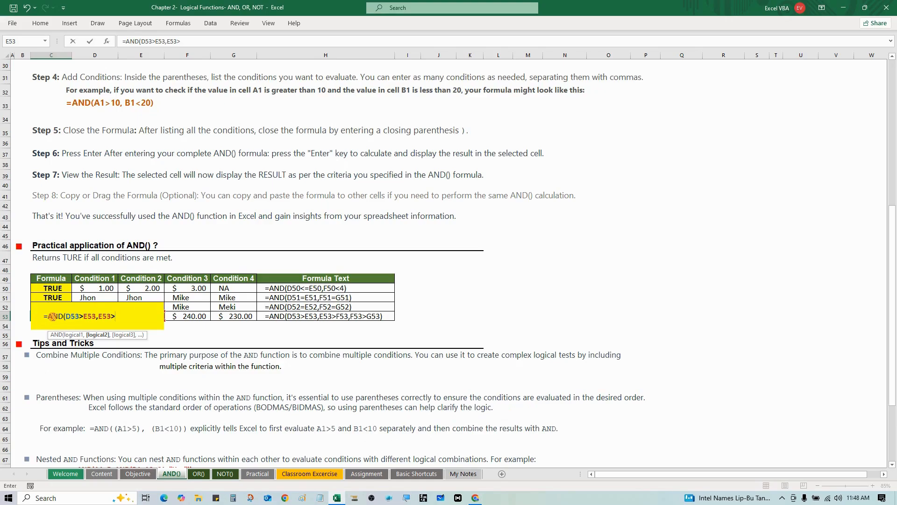
{"action": "type", "text": ">"}
{"action": "key", "text": "Right"}
{"action": "key", "text": "Right"}
{"action": "key", "text": "Right"}
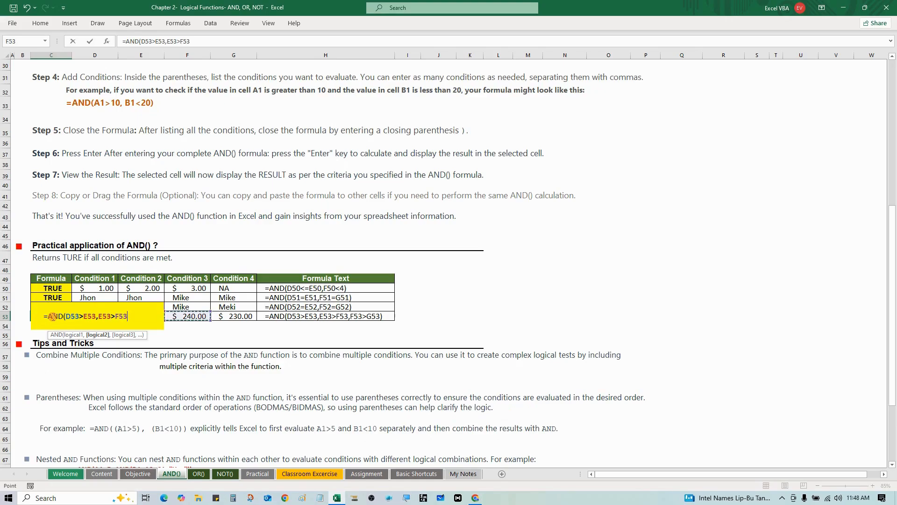
Add F53>G53 as the third condition and enter the completed AND formula in C53
{"action": "type", "text": ","}
{"action": "key", "text": "Right"}
{"action": "key", "text": "Right"}
{"action": "key", "text": "Right"}
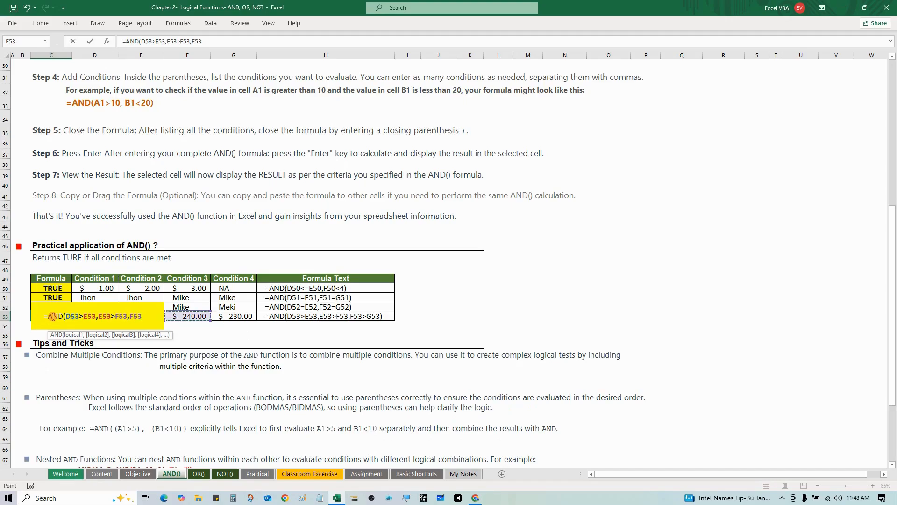
{"action": "type", "text": ">"}
{"action": "key", "text": "Right"}
{"action": "key", "text": "Right"}
{"action": "key", "text": "Right"}
{"action": "key", "text": "Right"}
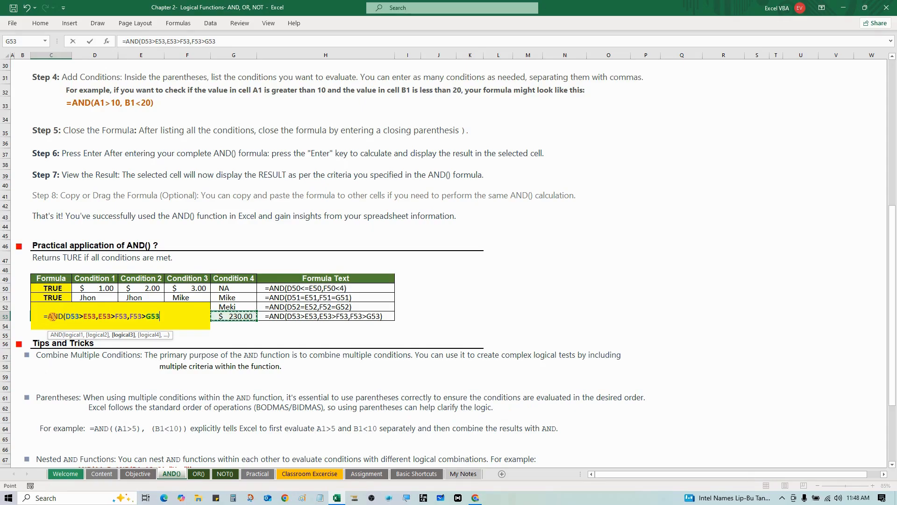
{"action": "type", "text": ")"}
{"action": "key", "text": "Return"}
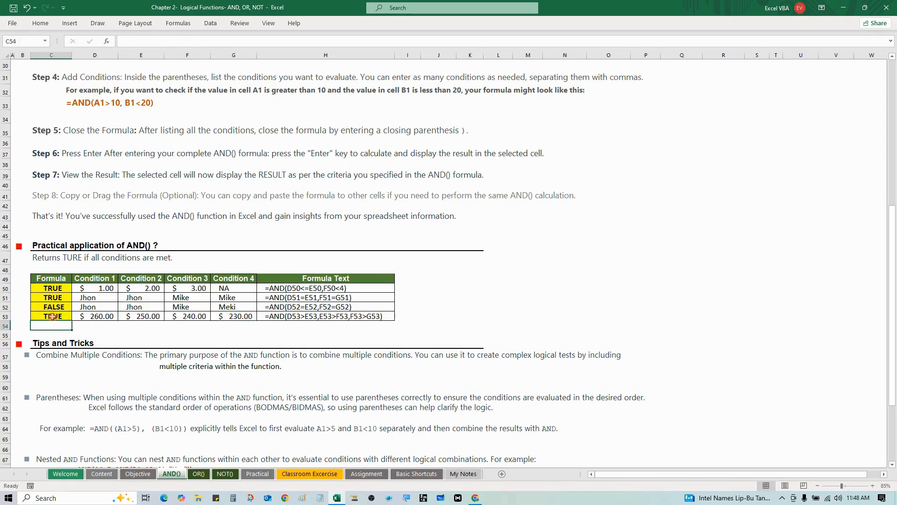